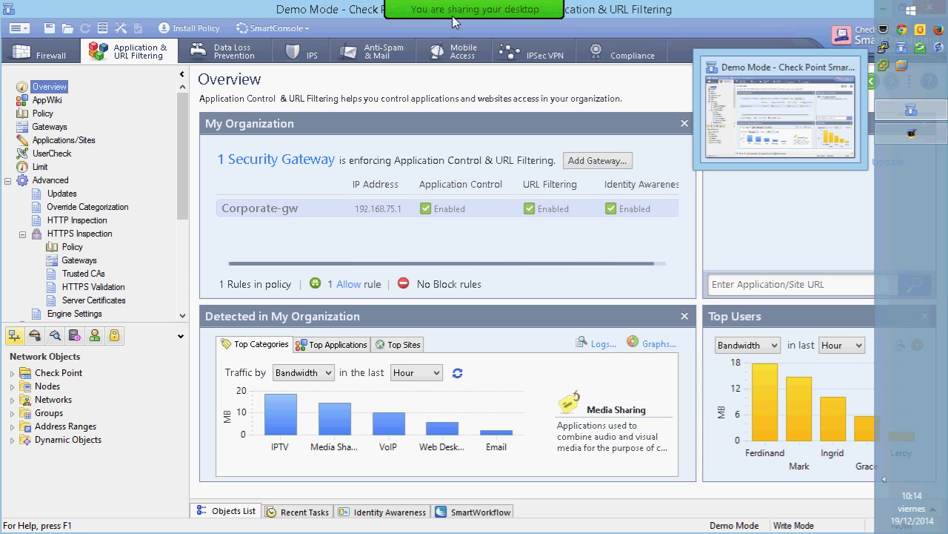
Open the meeting chat, read the participants' messages and close it
mouse_move(474, 8)
click(615, 28)
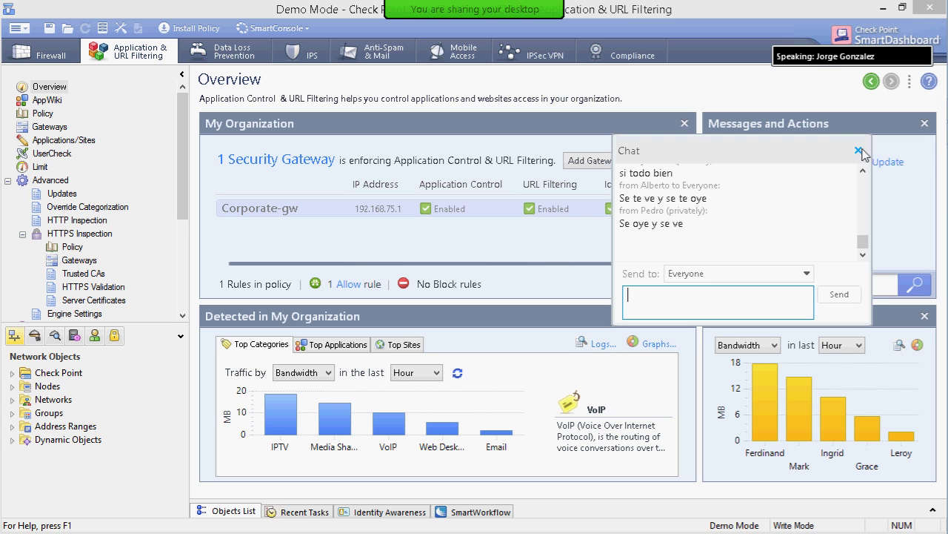
click(860, 151)
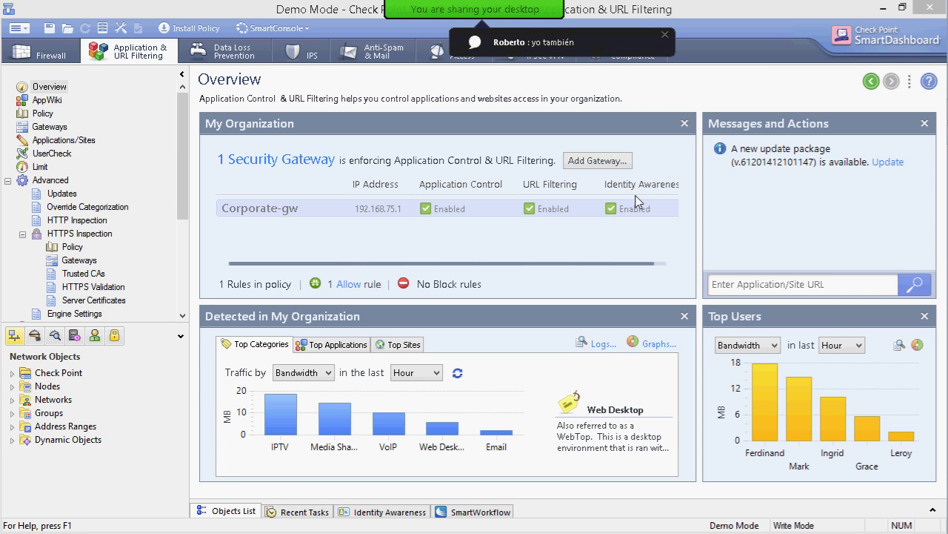
Select the Overview page and collapse the Advanced and Legacy URL Filtering branches of the navigation tree
click(45, 87)
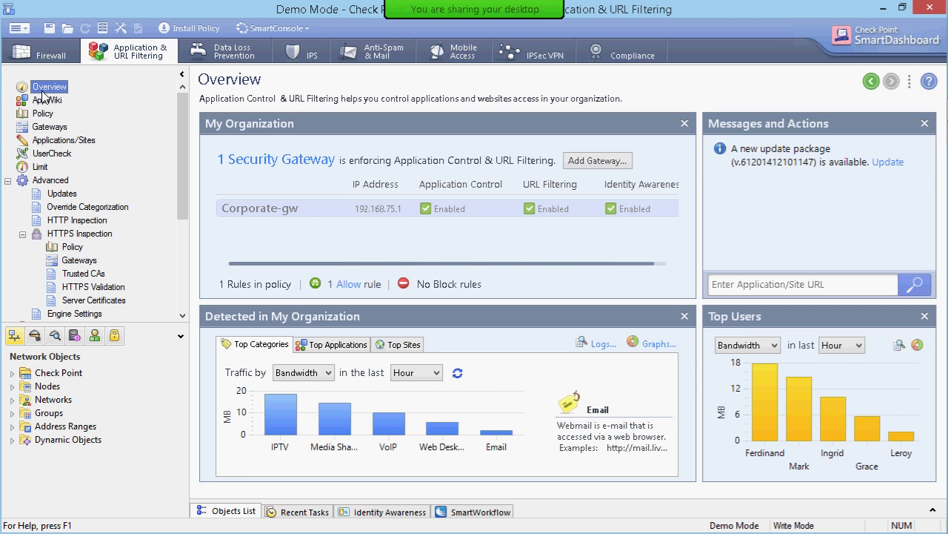
click(7, 180)
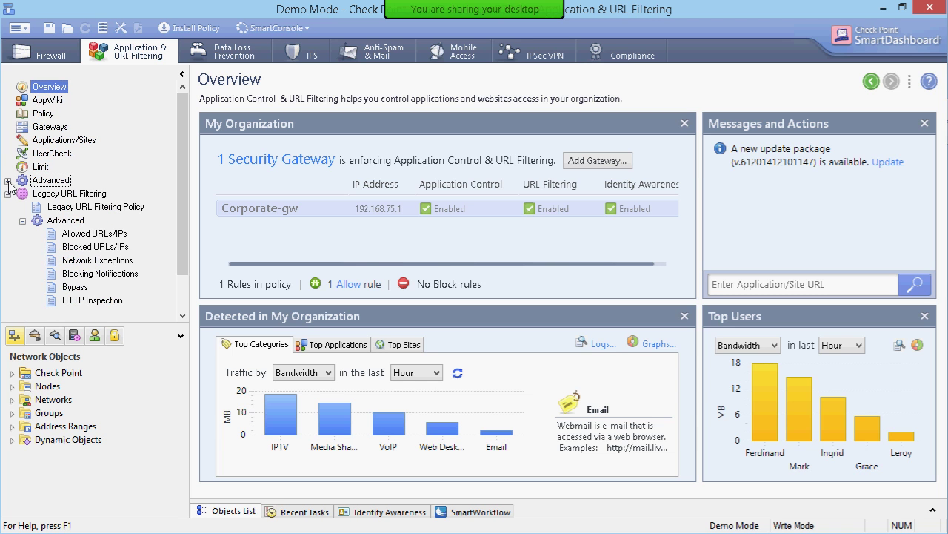
click(7, 194)
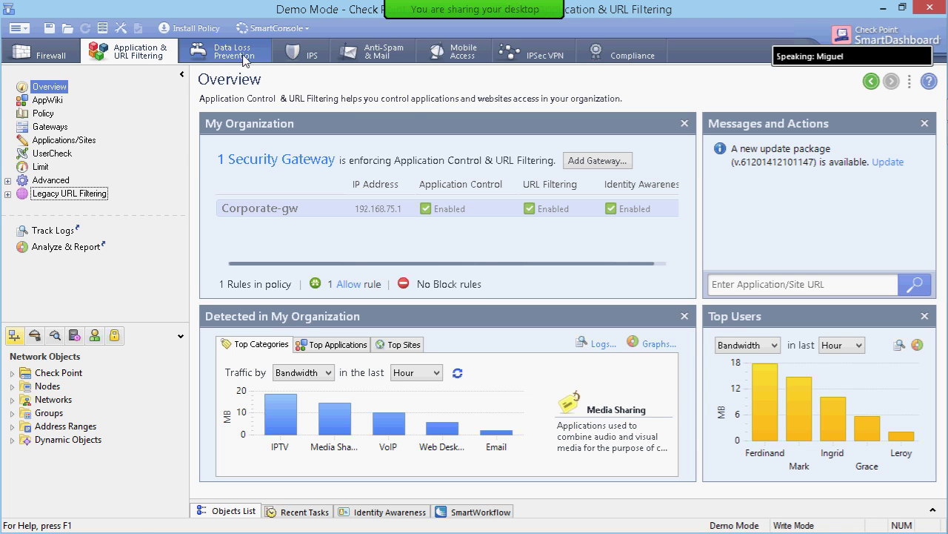
View the list of SmartConsole applications that can be launched, and close it
click(276, 28)
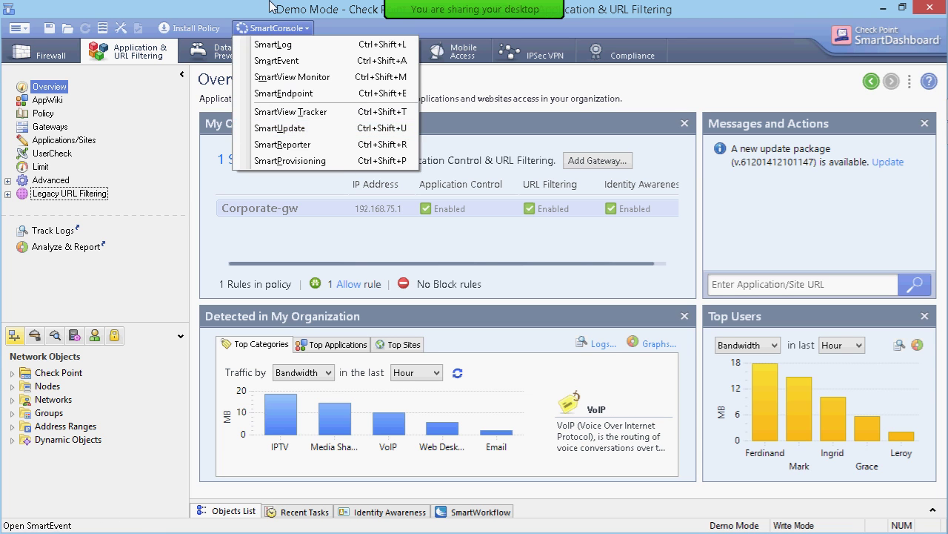
click(274, 28)
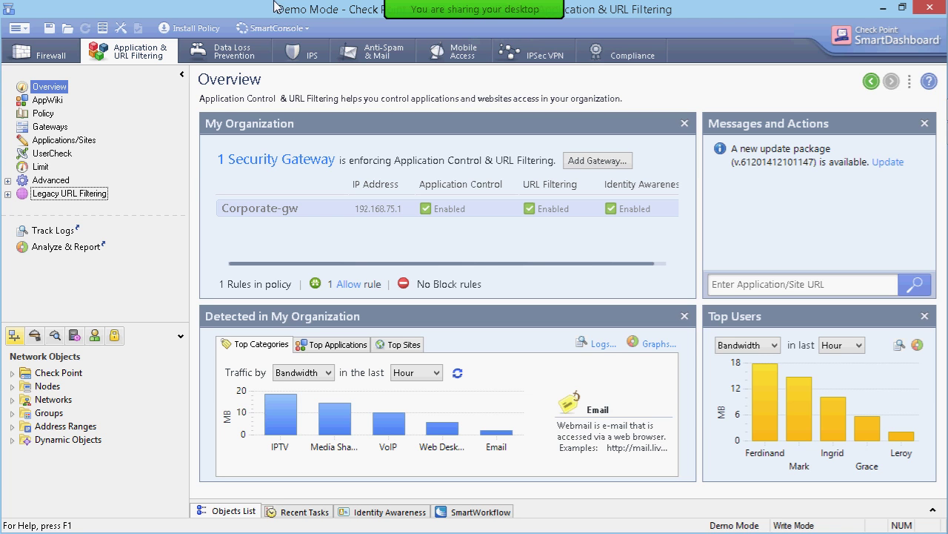
Reopen the meeting chat to check for new messages, and close it again
mouse_move(437, 6)
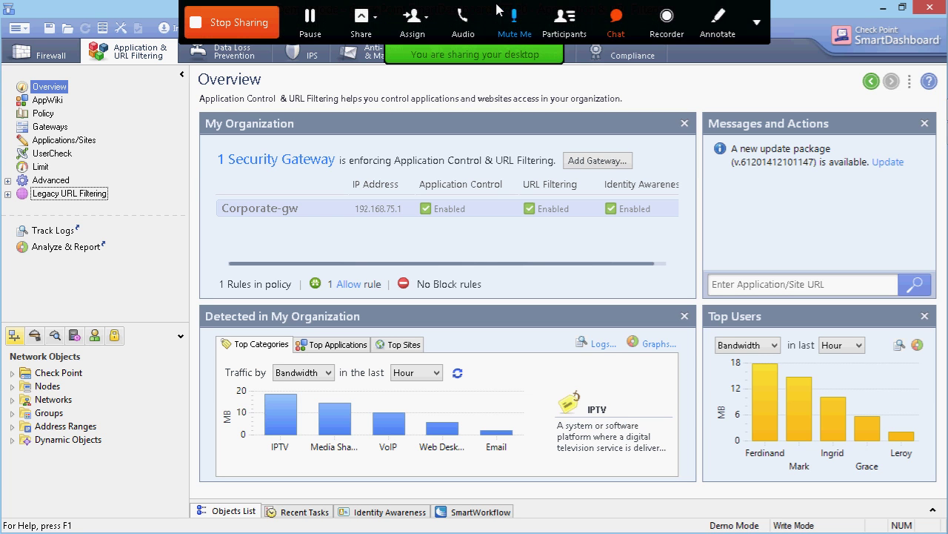
click(616, 18)
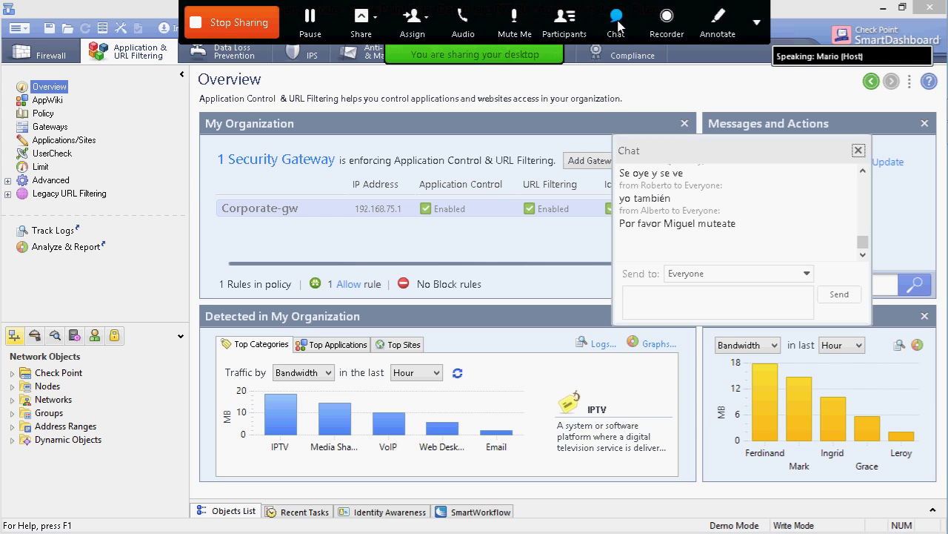
click(617, 23)
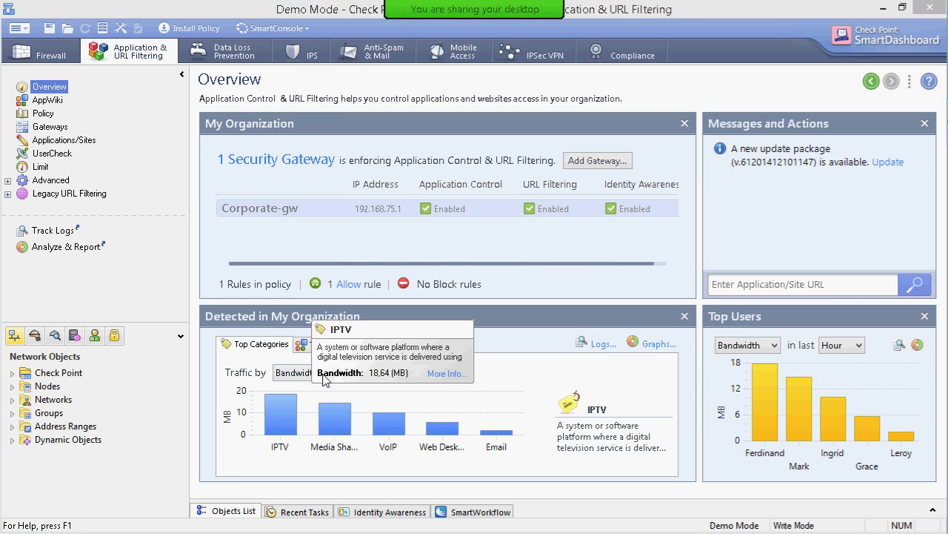
Enlarge the Detected in My Organization pane upward and view its top applications and top sites charts
click(285, 379)
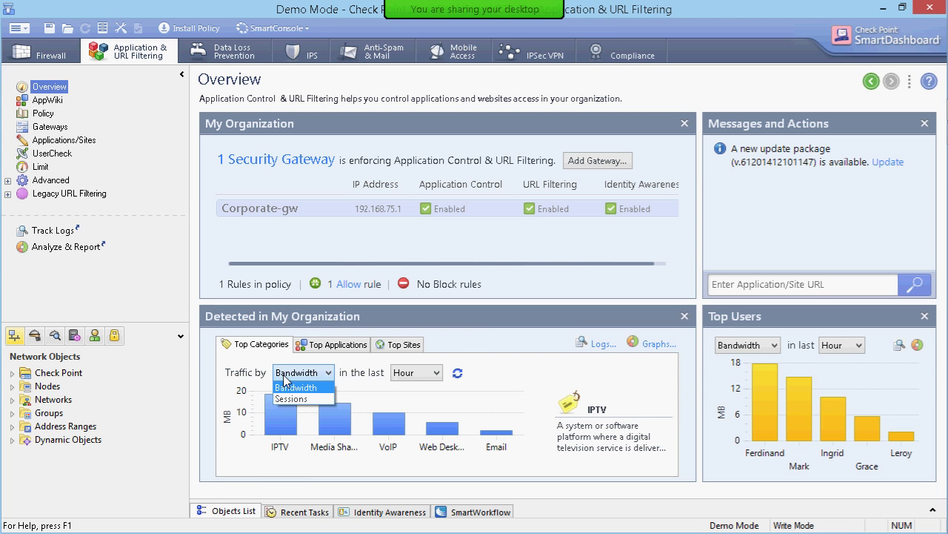
click(370, 478)
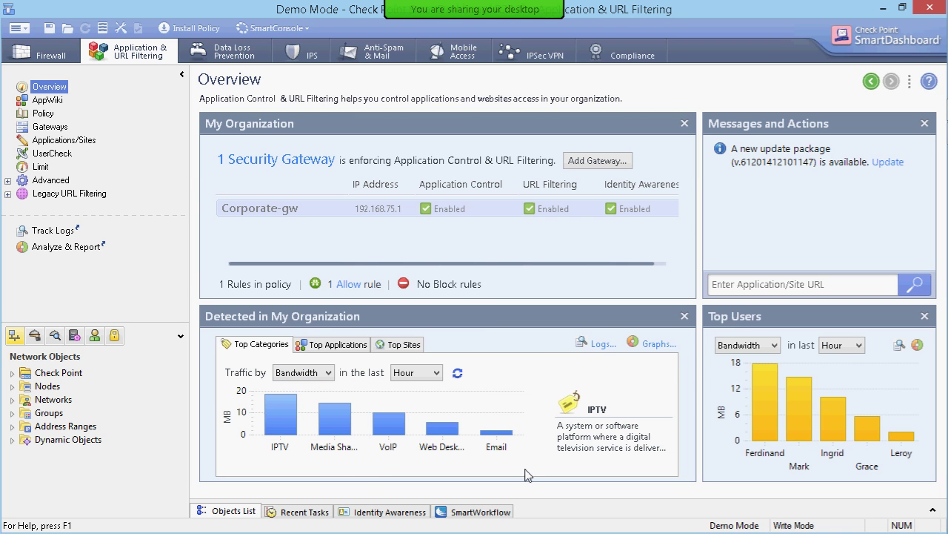
drag(498, 300, 501, 248)
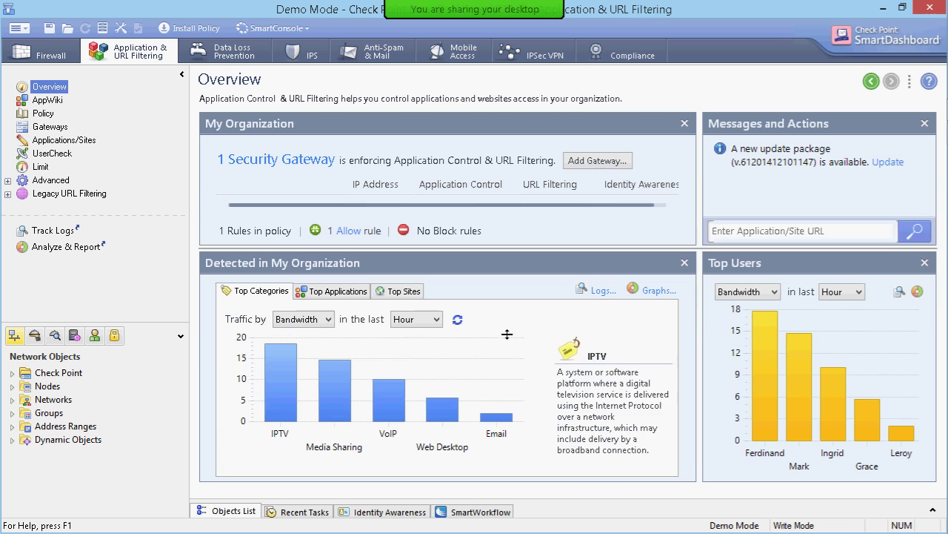
click(346, 294)
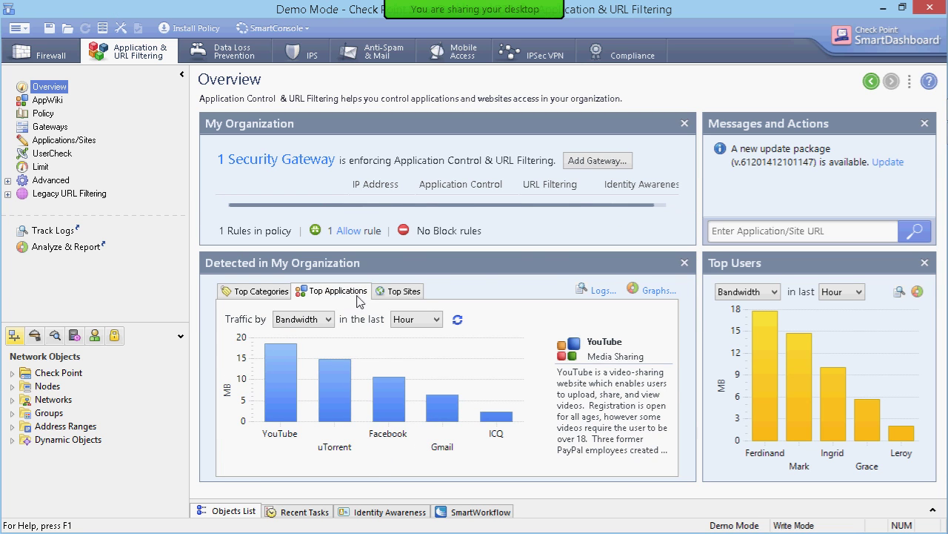
click(404, 292)
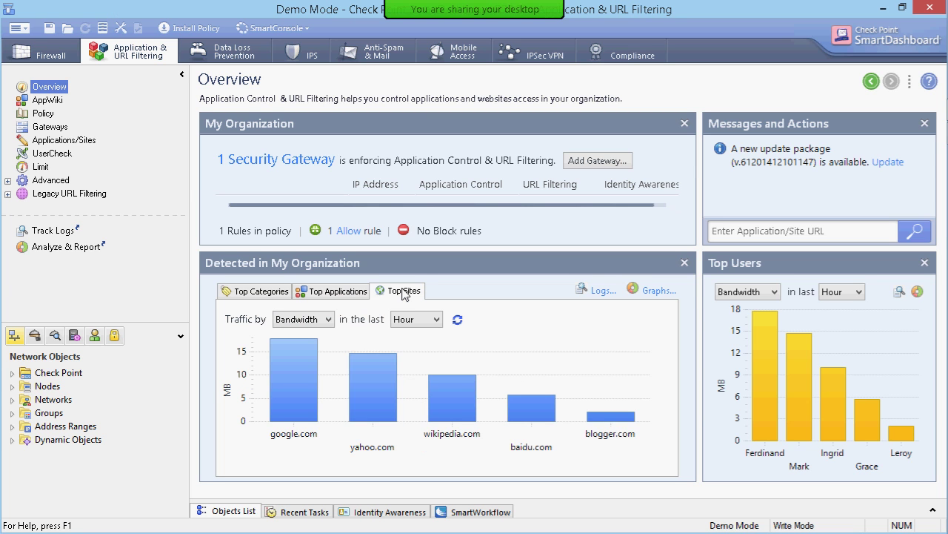
Rank the Top Users chart by Sessions and view its available time ranges, keeping Hour
click(765, 292)
click(741, 320)
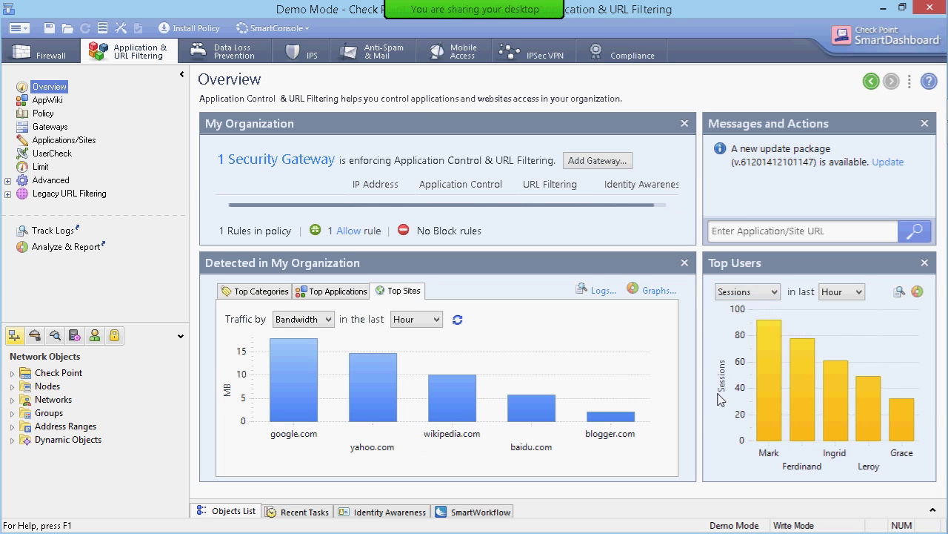
click(830, 293)
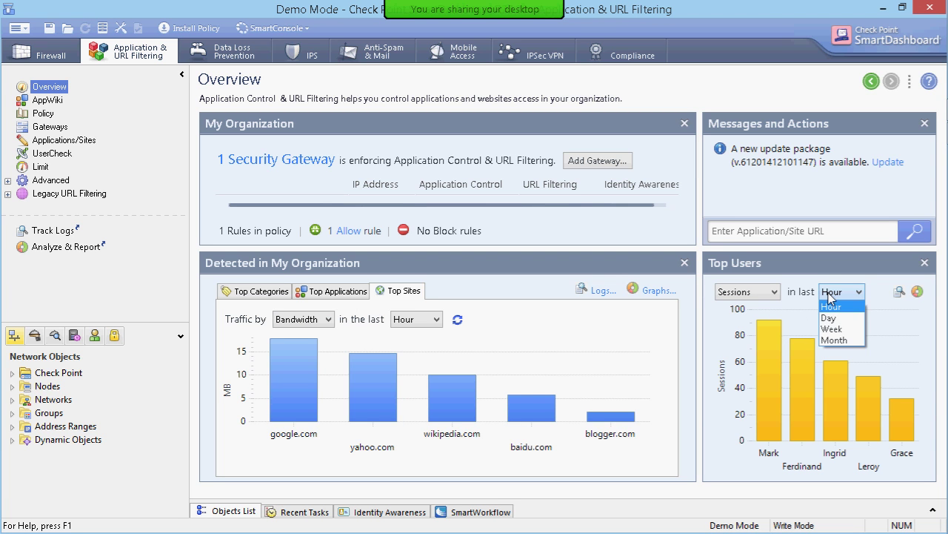
click(829, 295)
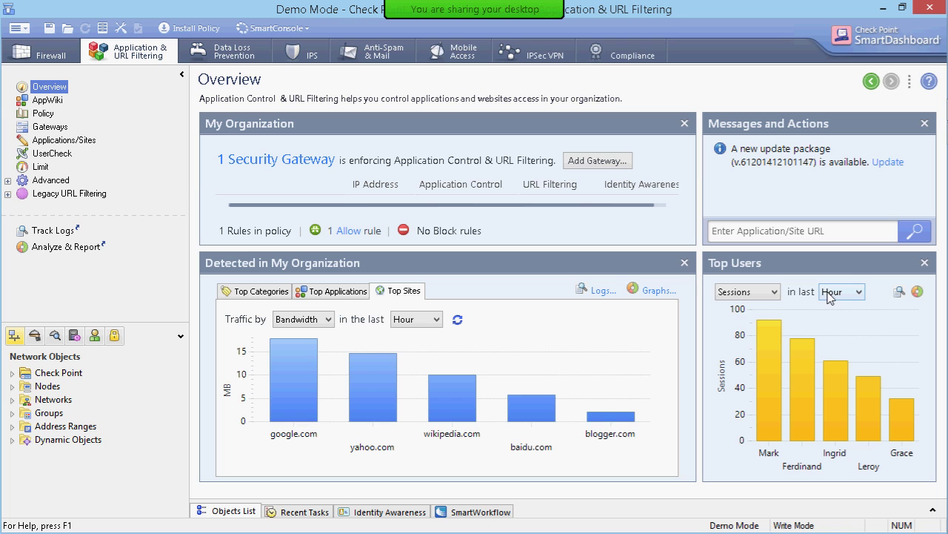
click(760, 296)
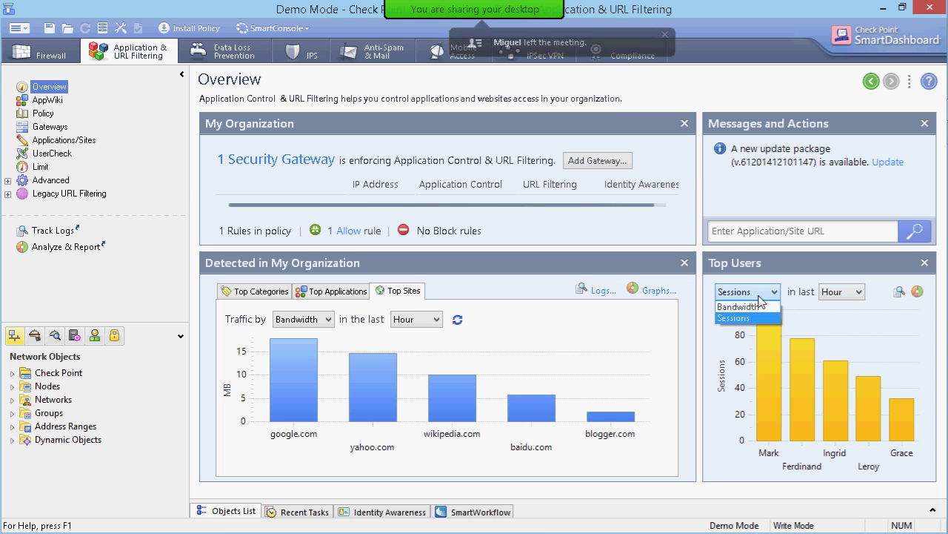
click(759, 298)
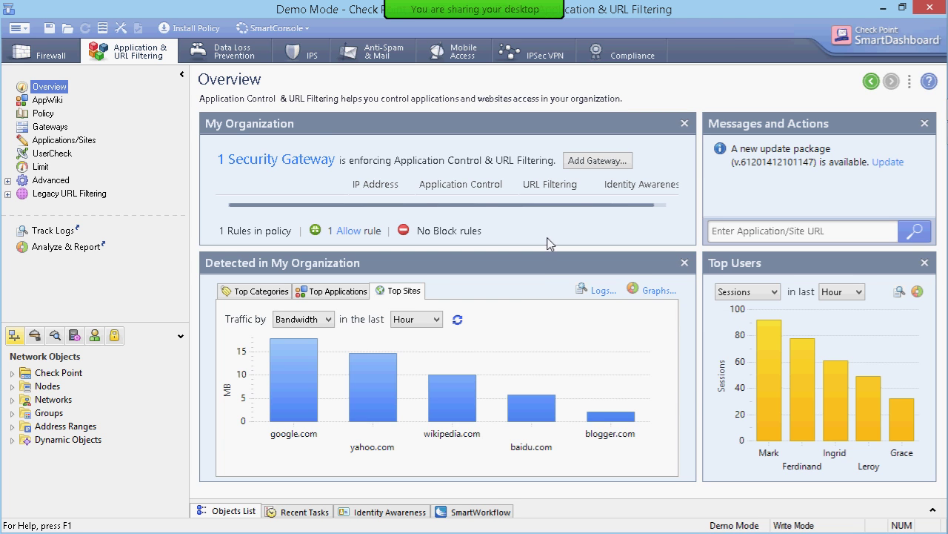
Open AppWiki and examine its application and social network widget counts, and the description and tags of Betaproxy
click(35, 105)
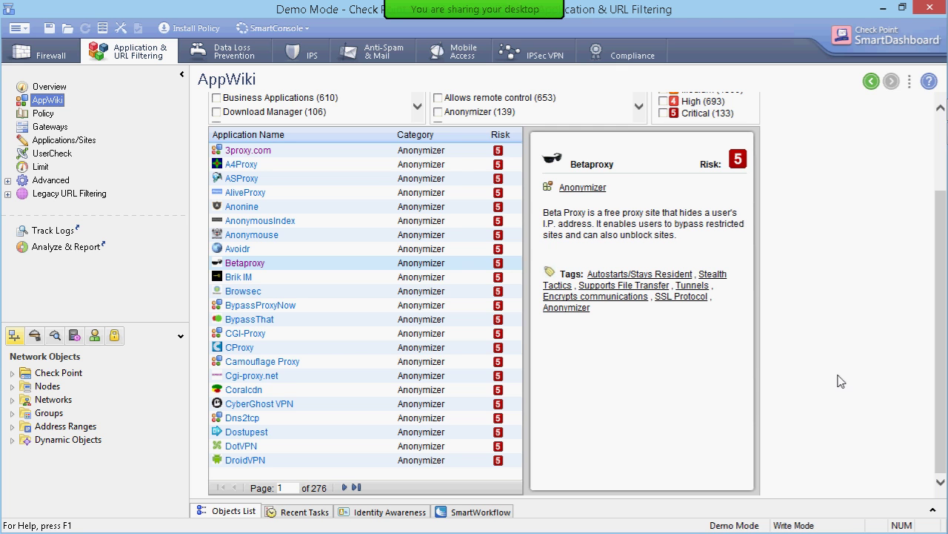
scroll(941, 402, up, 2)
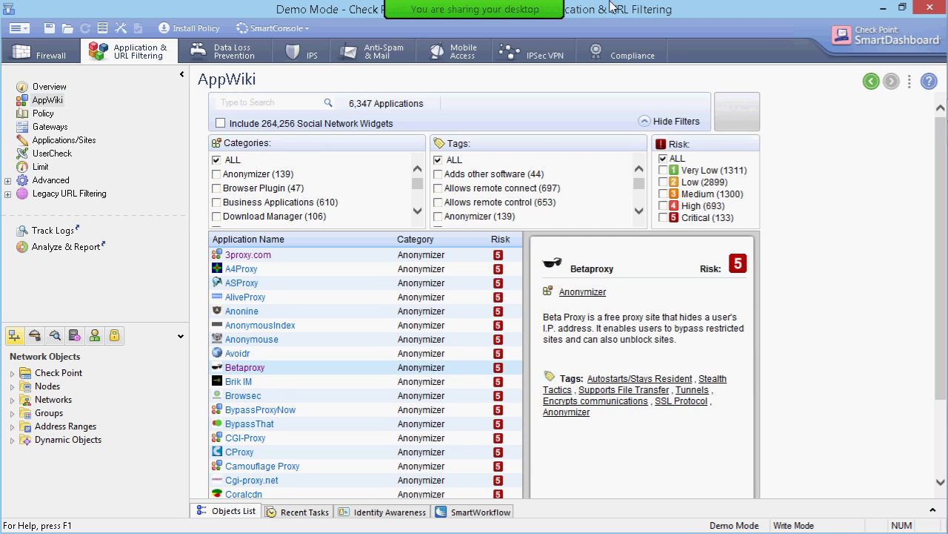
mouse_move(611, 7)
drag(262, 123, 382, 134)
drag(262, 125, 307, 126)
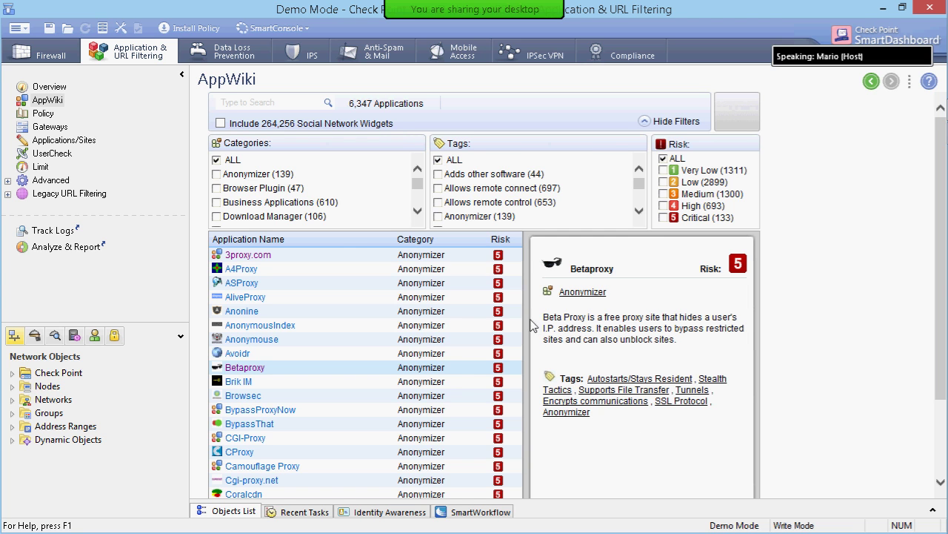
drag(541, 318, 724, 348)
drag(609, 416, 588, 380)
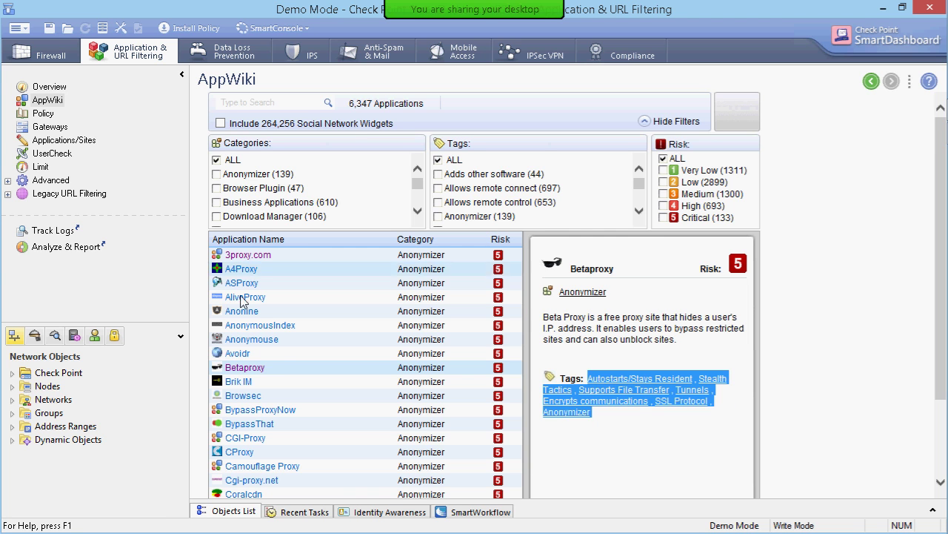
Try "dialer" and "porn" as search terms for the AppWiki applications
click(286, 103)
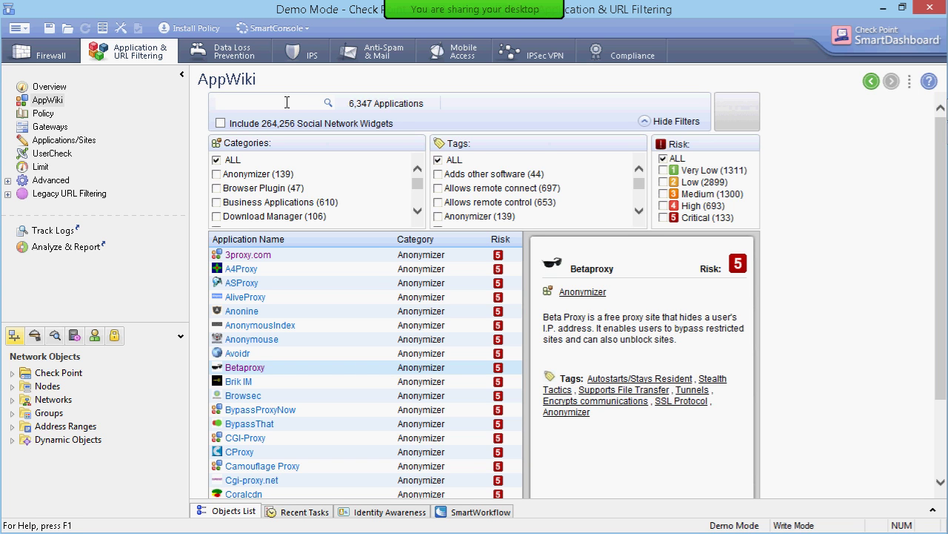
text(dialer)
key(BackSpace)
key(BackSpace)
key(BackSpace)
key(BackSpace)
key(BackSpace)
key(BackSpace)
text(por)
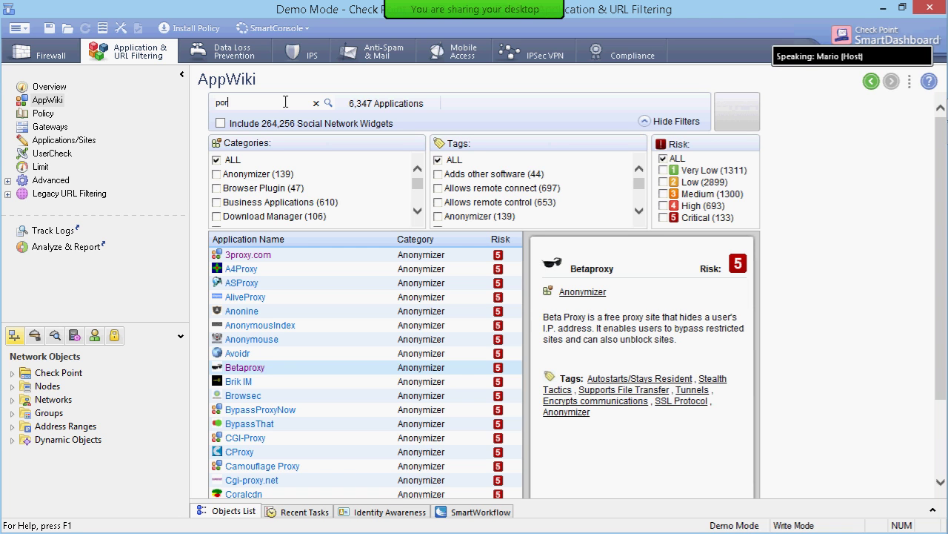
text(n)
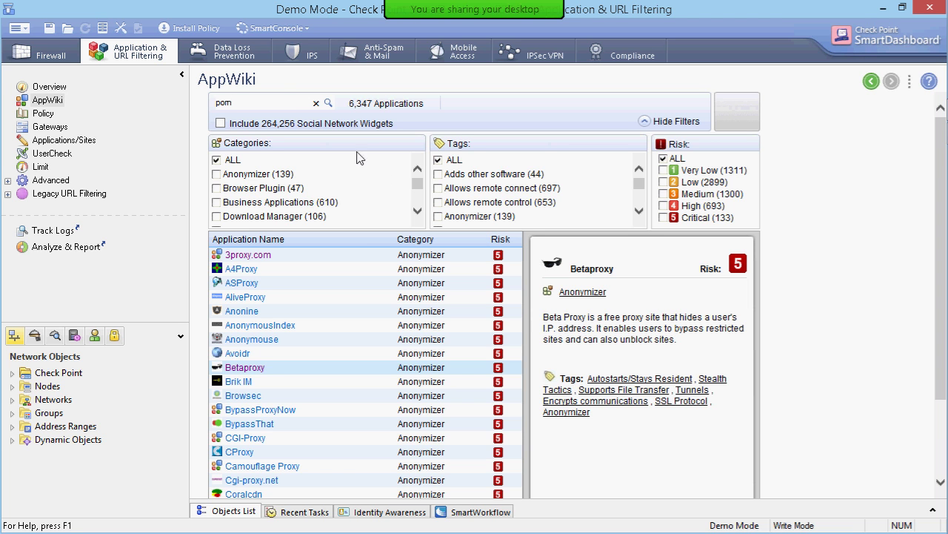
Clear the AppWiki search term, try searching for "dialer", and leave the search field empty
click(315, 103)
click(273, 103)
text(dialer)
click(330, 103)
click(292, 104)
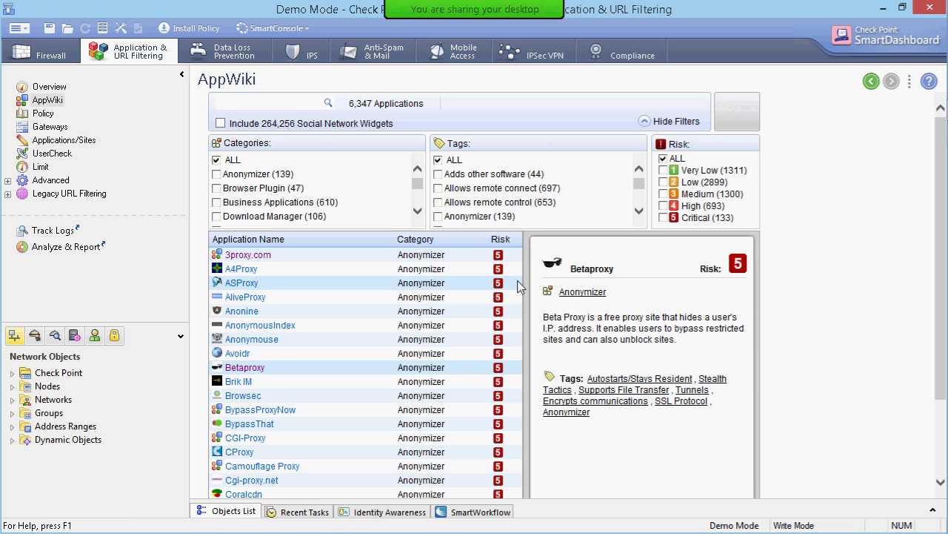
click(221, 175)
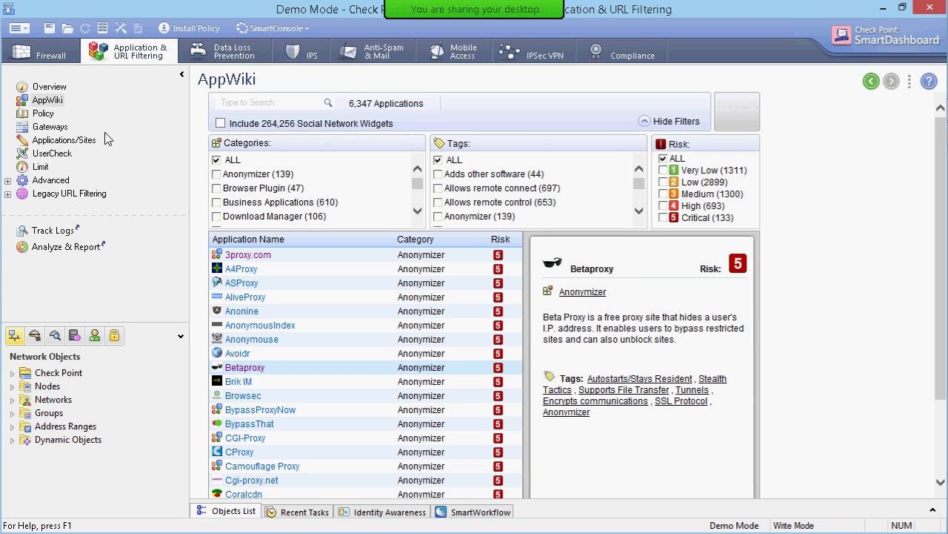
Open the Application & URL Filtering policy and select rule 1
click(41, 115)
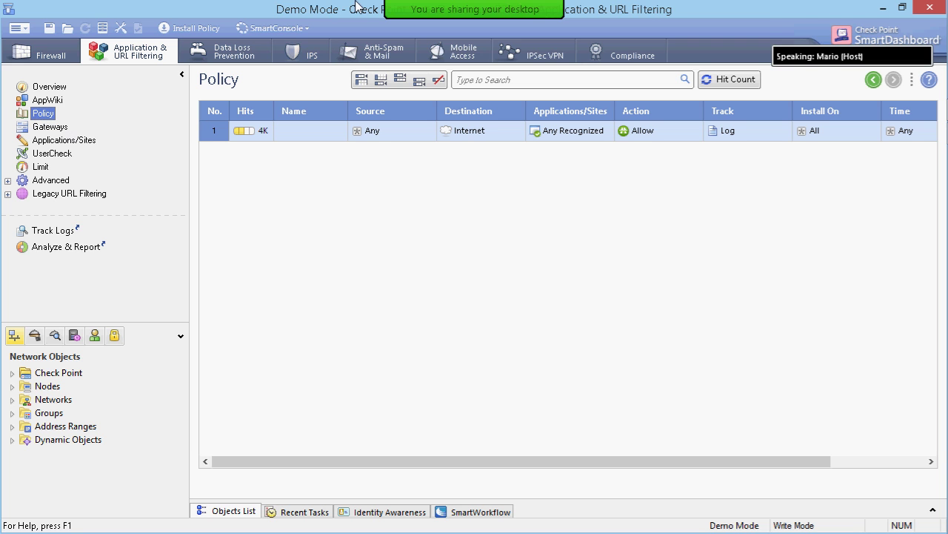
mouse_move(400, 9)
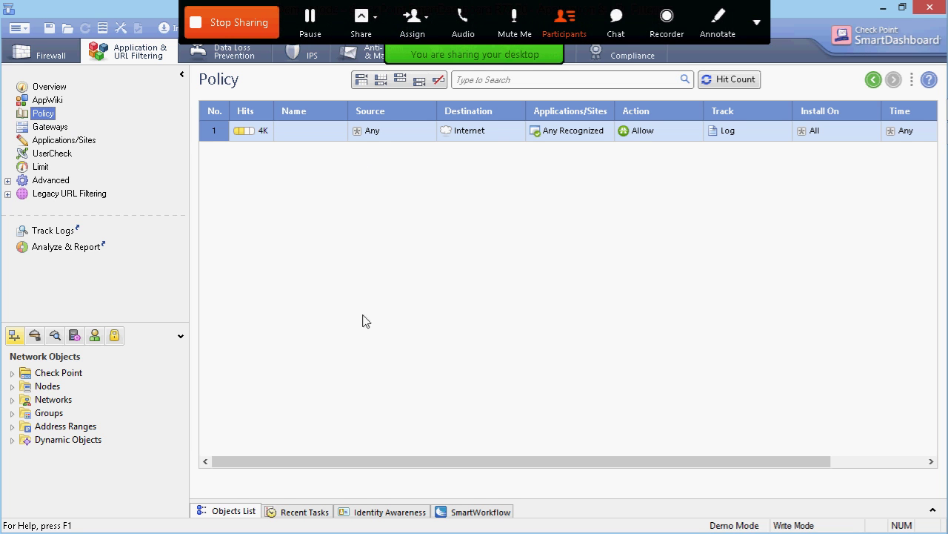
click(372, 348)
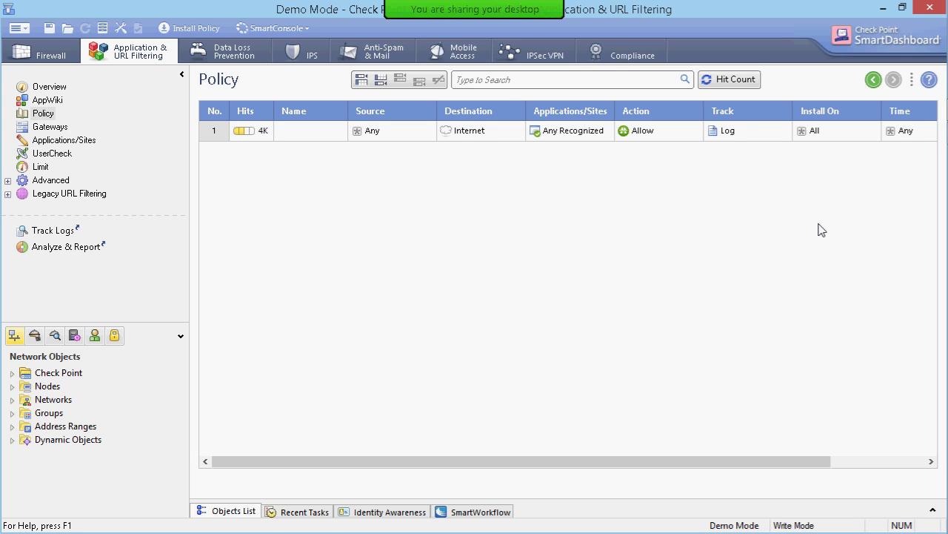
click(333, 137)
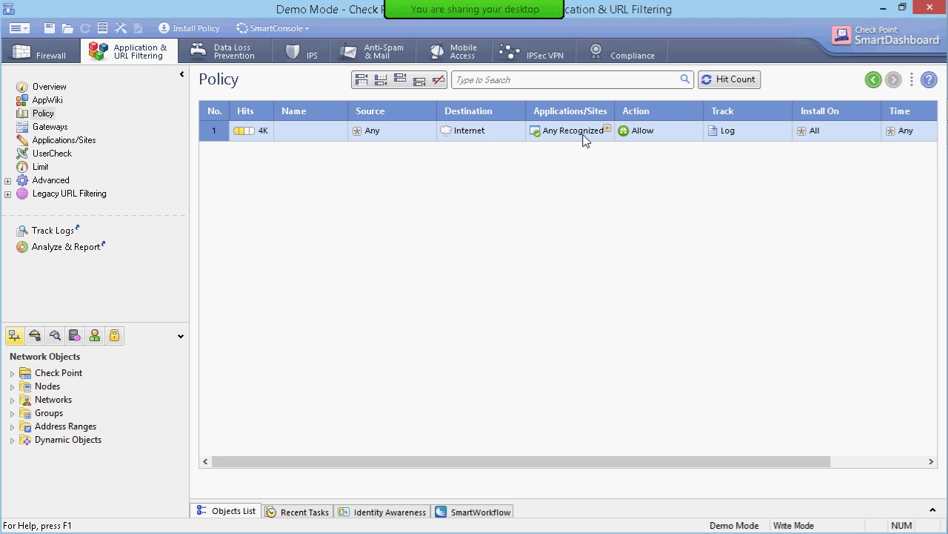
Examine the Inform, Ask, Block and Limit options available as the action for rule 1
right_click(631, 130)
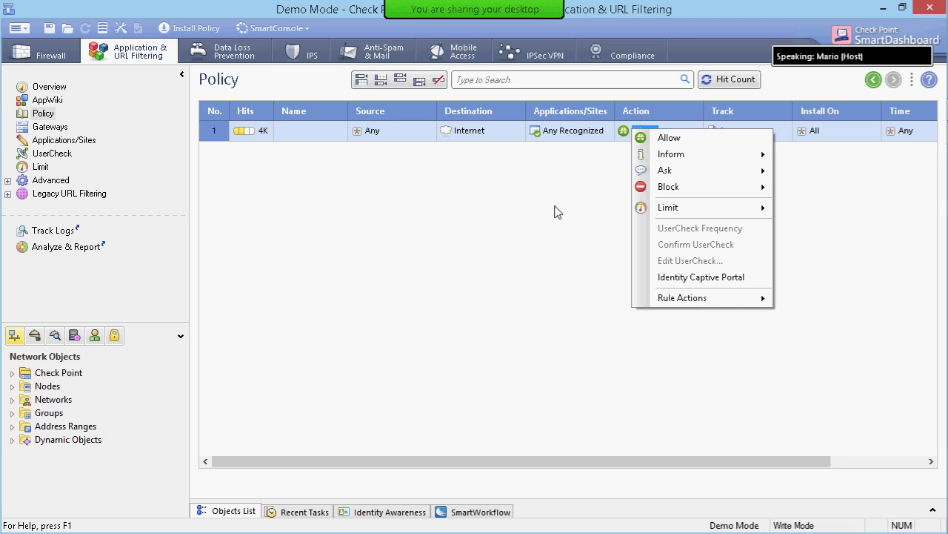
mouse_move(657, 152)
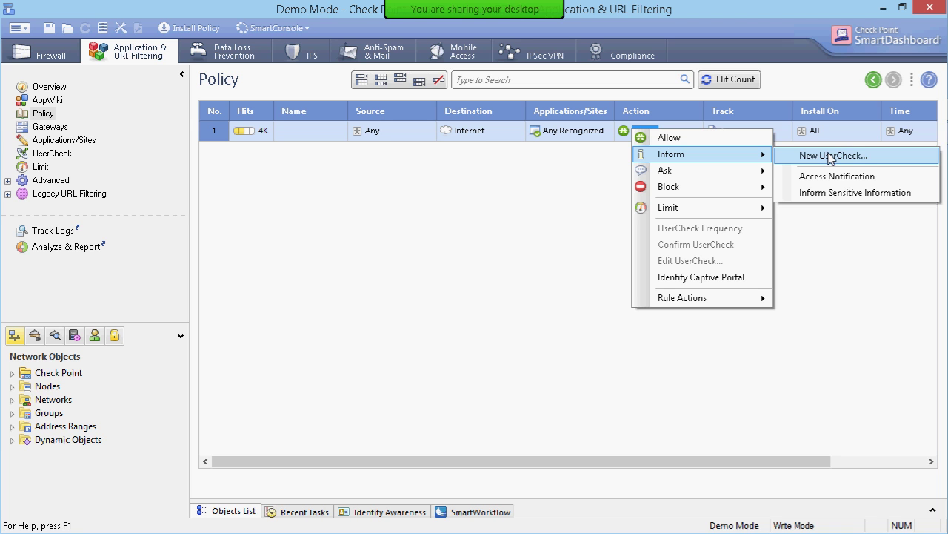
mouse_move(754, 172)
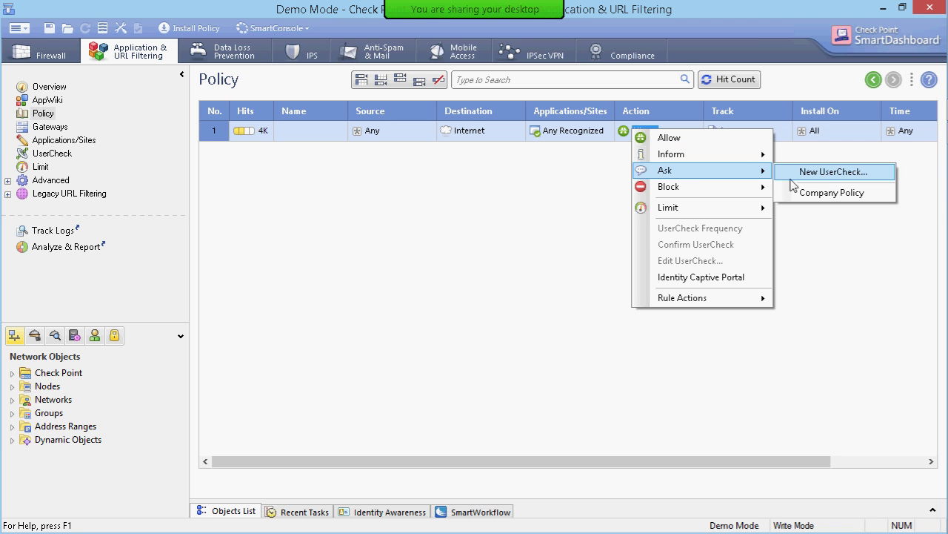
mouse_move(734, 190)
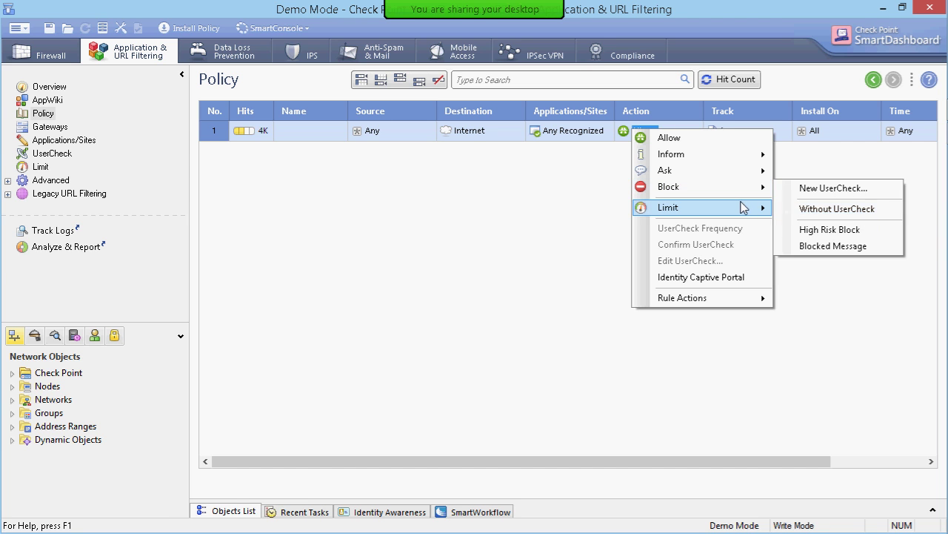
mouse_move(741, 207)
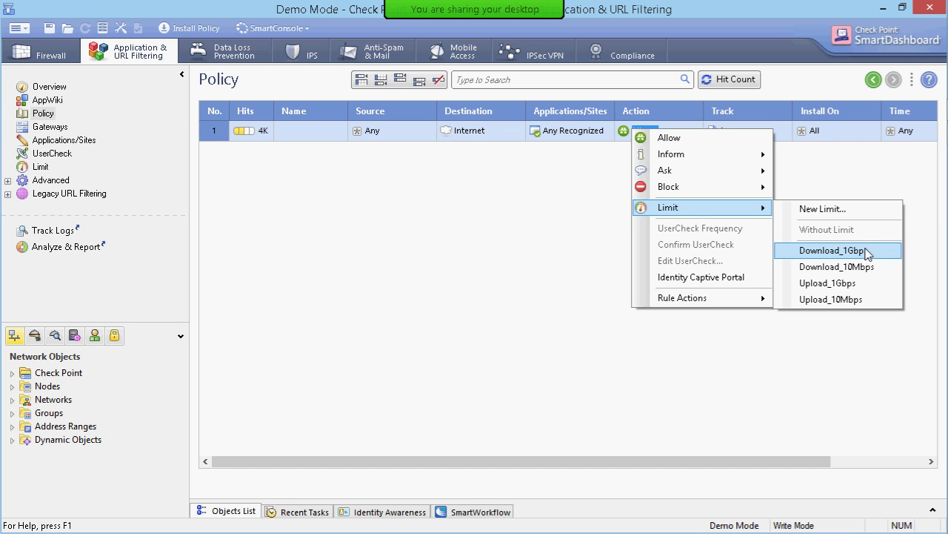
click(401, 131)
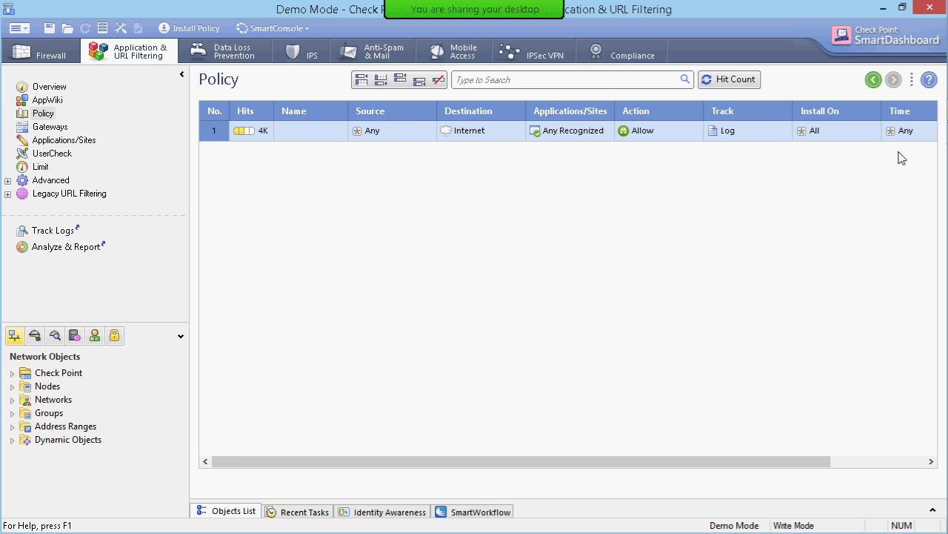
Examine the time objects available for rule 1 and the rule's Comment column, leaving the rule's time setting as it is
scroll(909, 140, right, 1)
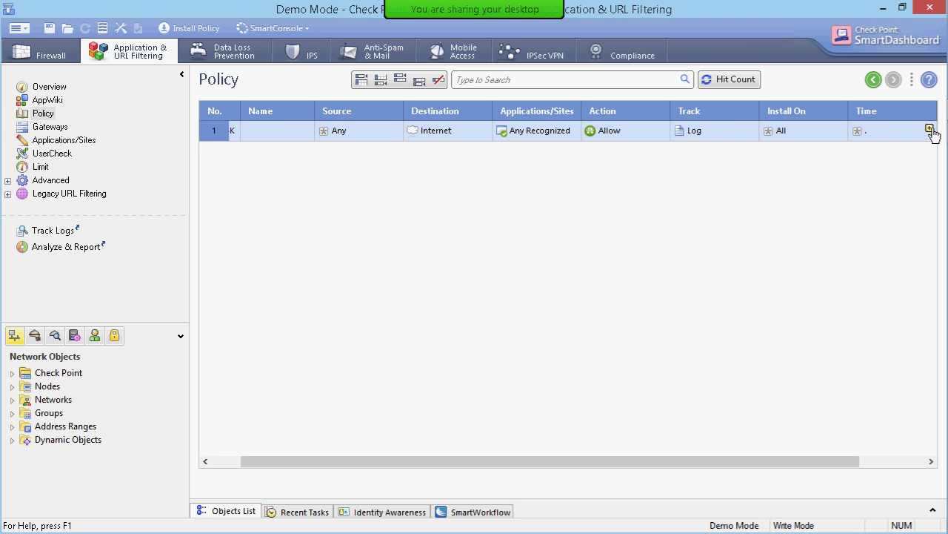
click(930, 128)
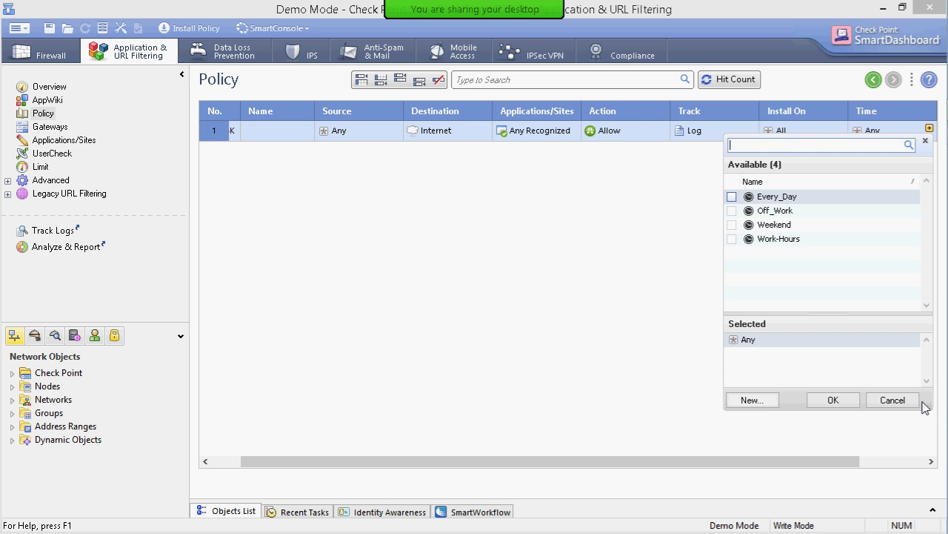
click(899, 401)
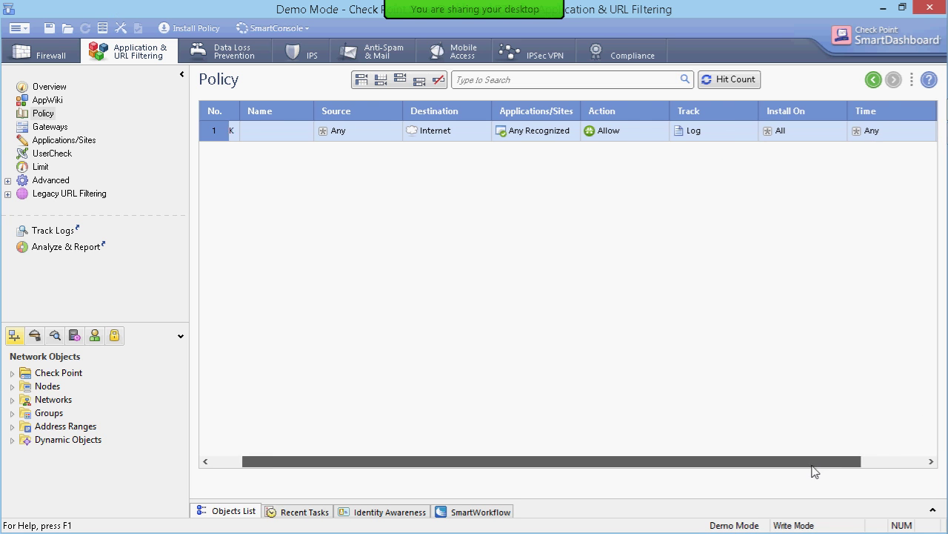
drag(815, 462, 891, 459)
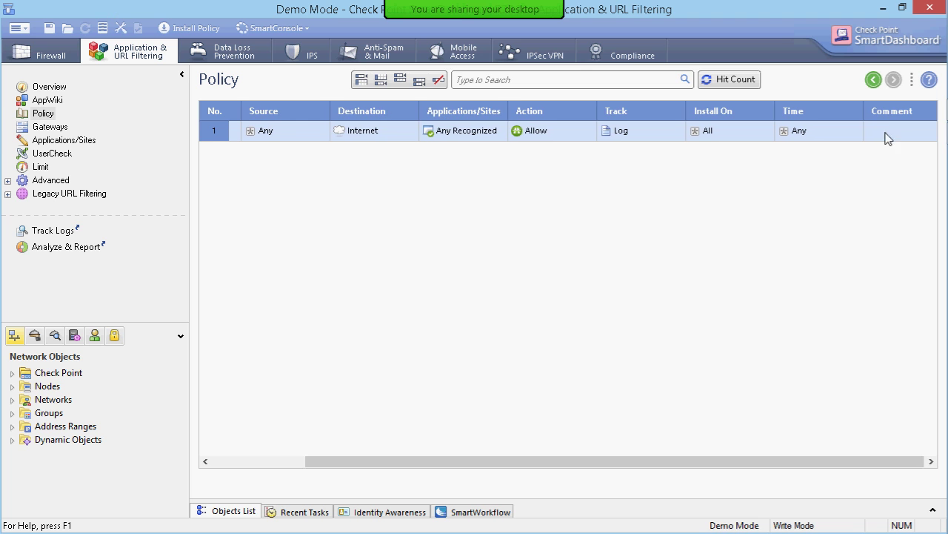
drag(758, 464, 400, 445)
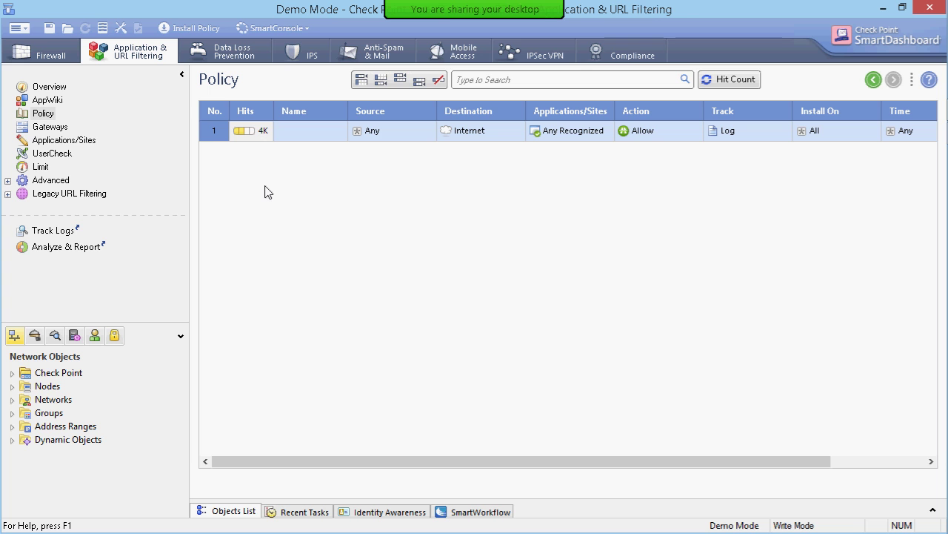
Open the Gateways page and examine the update status and enabled blades of Corporate-gw
click(48, 131)
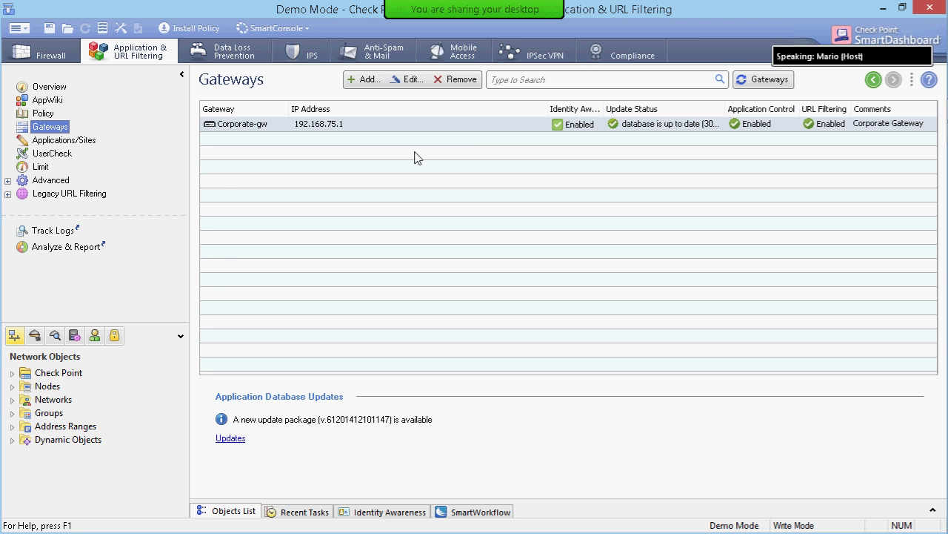
Start a new custom application/site in Applications/Sites, named AS and defined by URLs
click(84, 143)
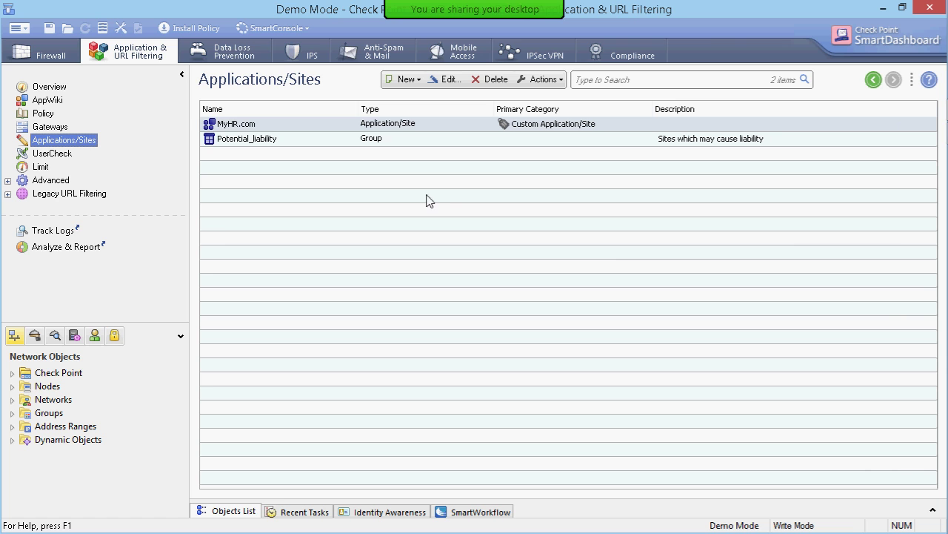
click(404, 80)
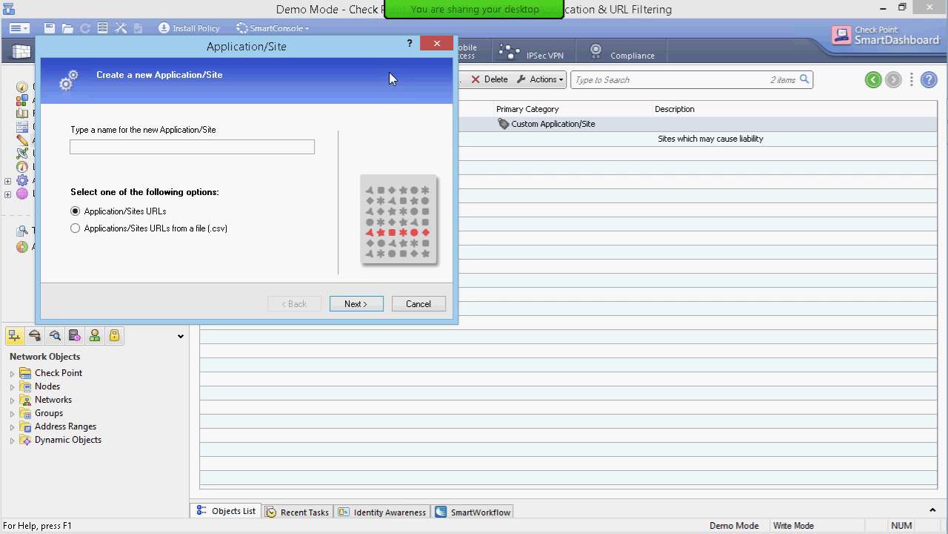
click(240, 149)
text(www)
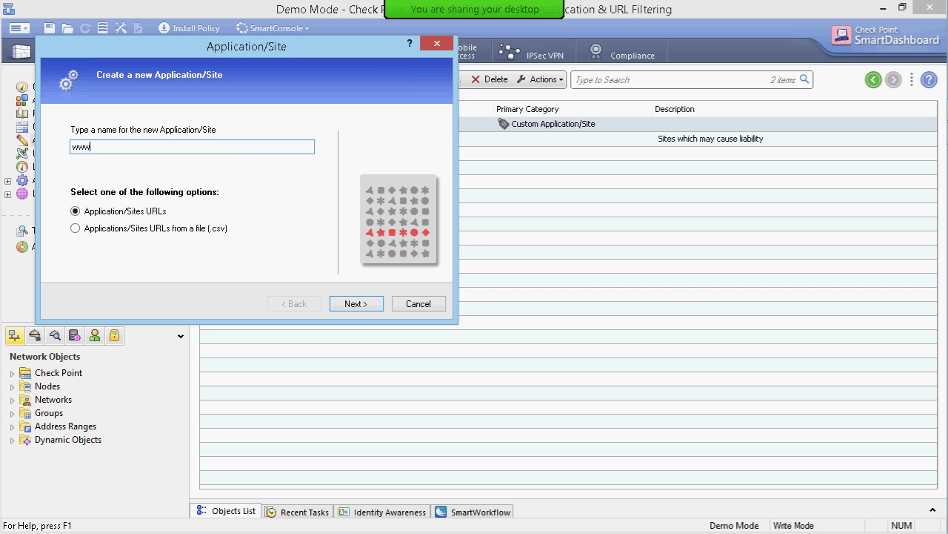
text(.as.com)
drag(178, 148, 6, 172)
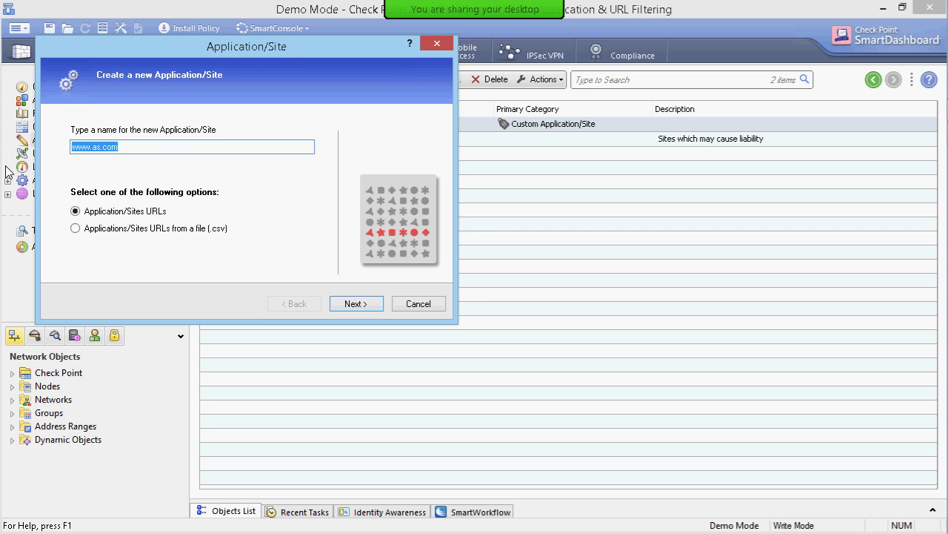
text(AS)
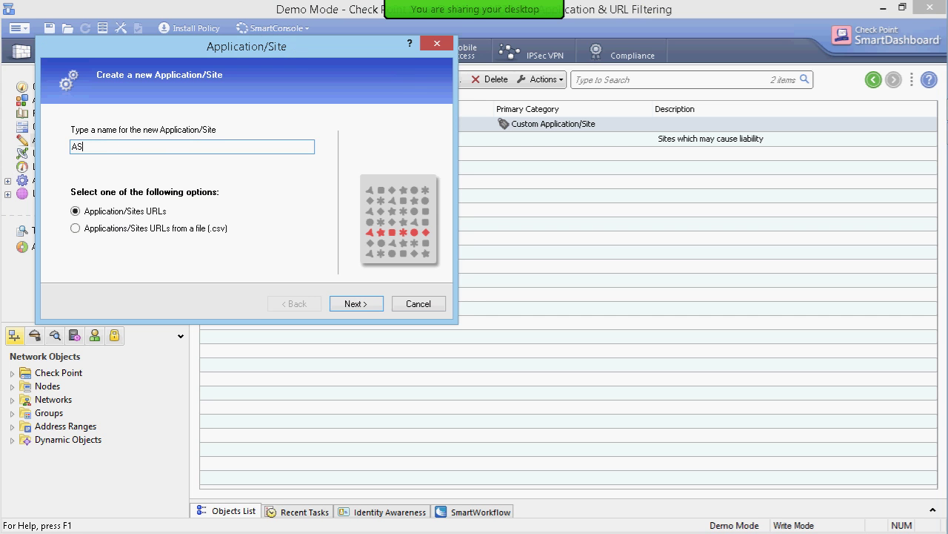
click(336, 305)
click(264, 135)
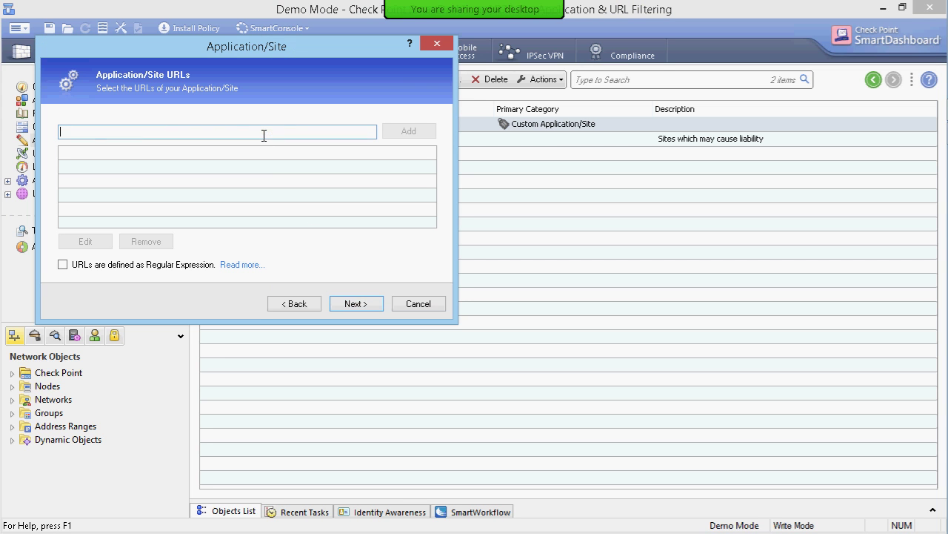
text(www.)
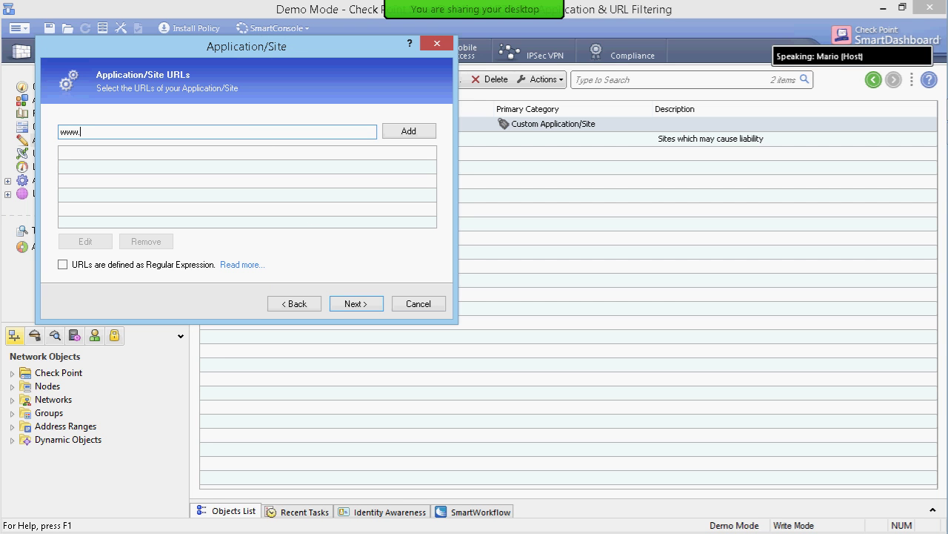
text(as.com)
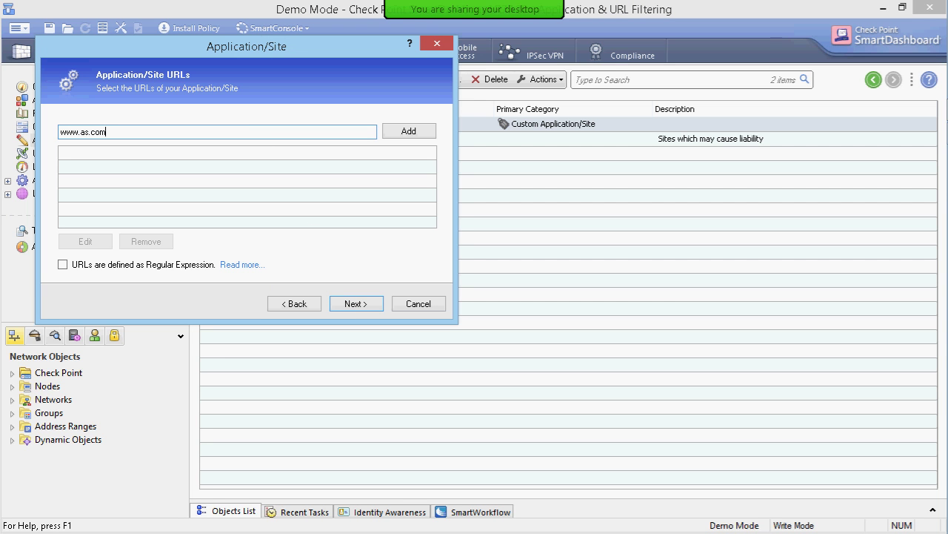
click(407, 132)
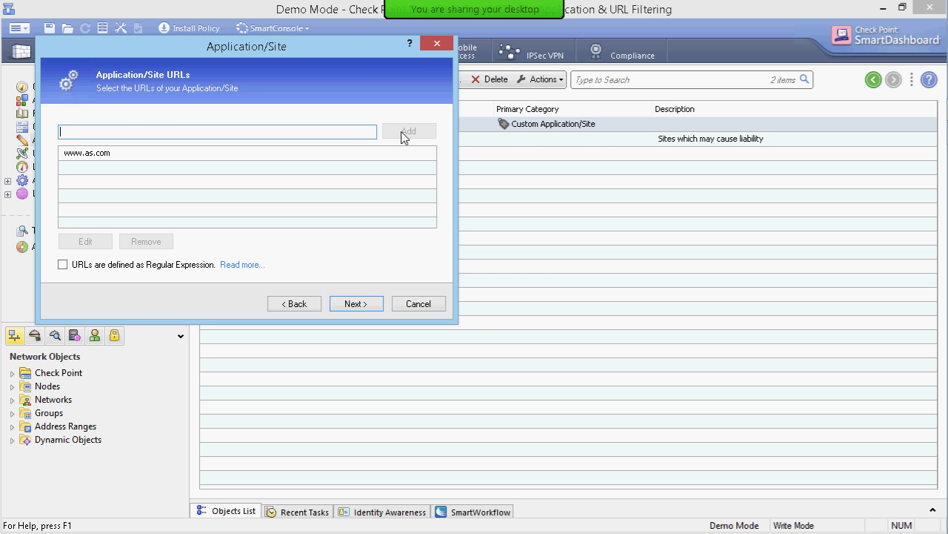
click(356, 303)
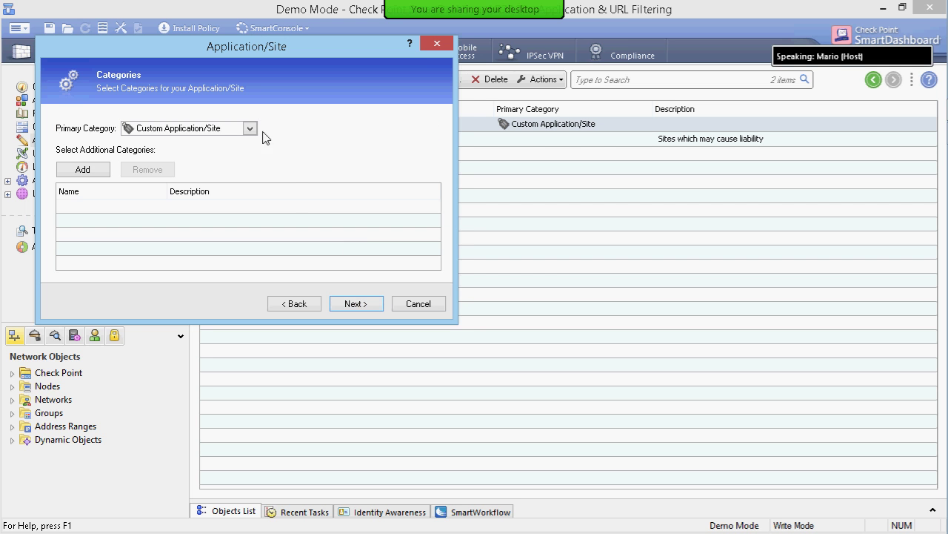
Set the new application/site's primary category to MySpace Widgets
click(251, 128)
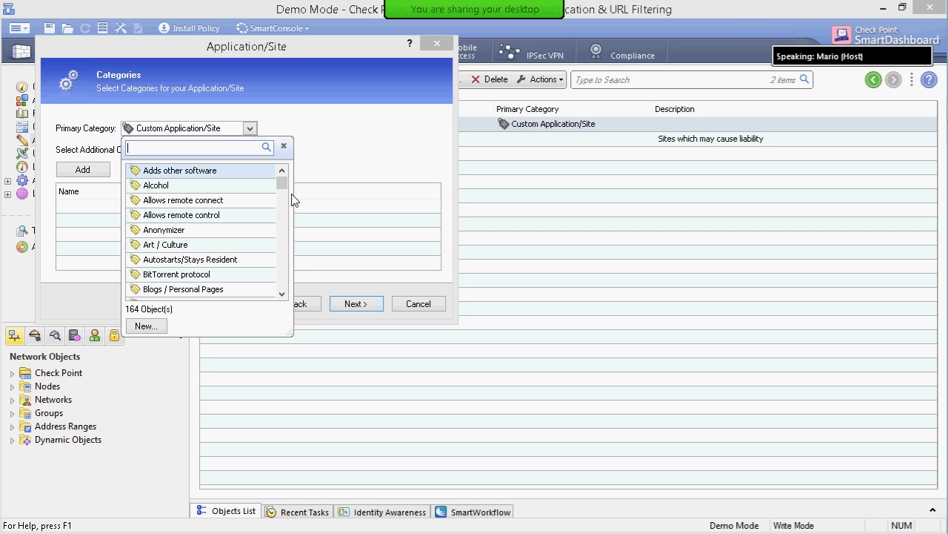
drag(282, 183, 281, 230)
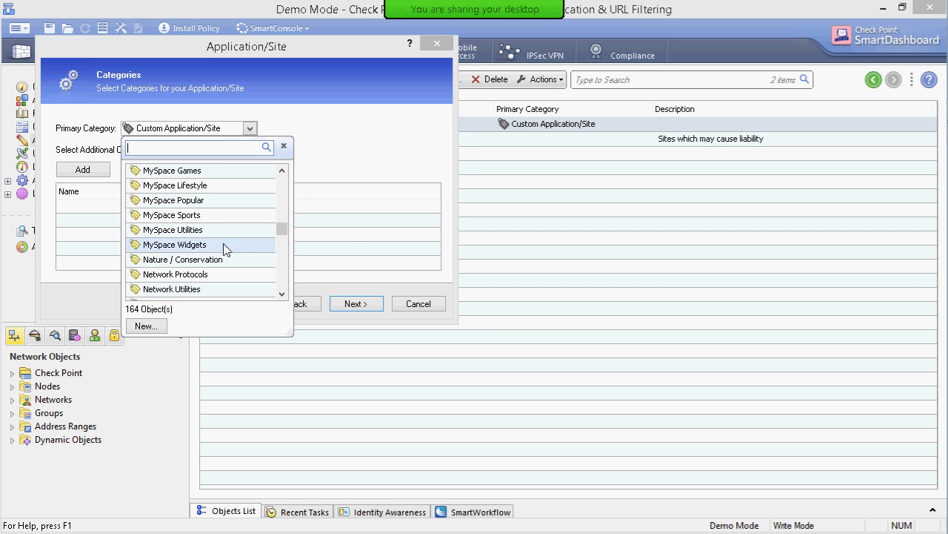
click(226, 250)
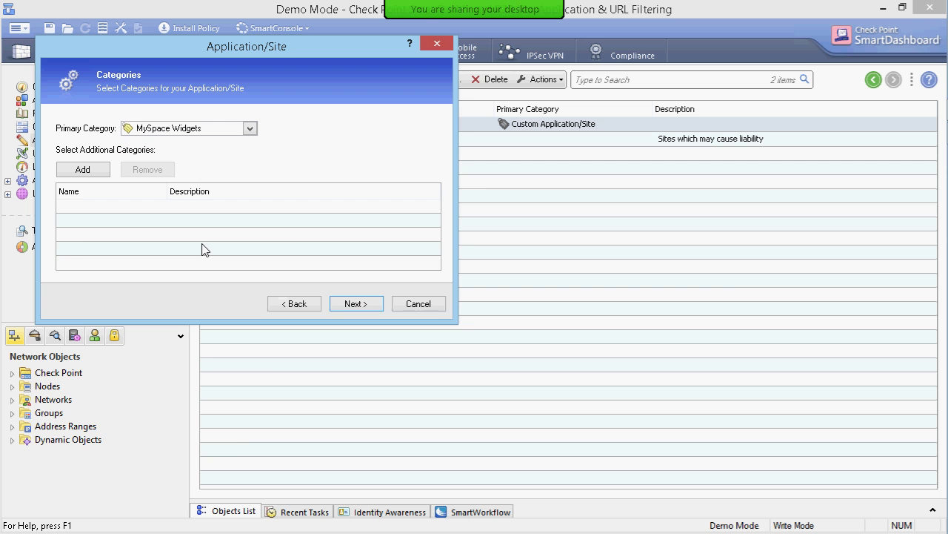
Add Orkut Popular as an additional category, finish creating the application/site, and select AS in the list
click(82, 170)
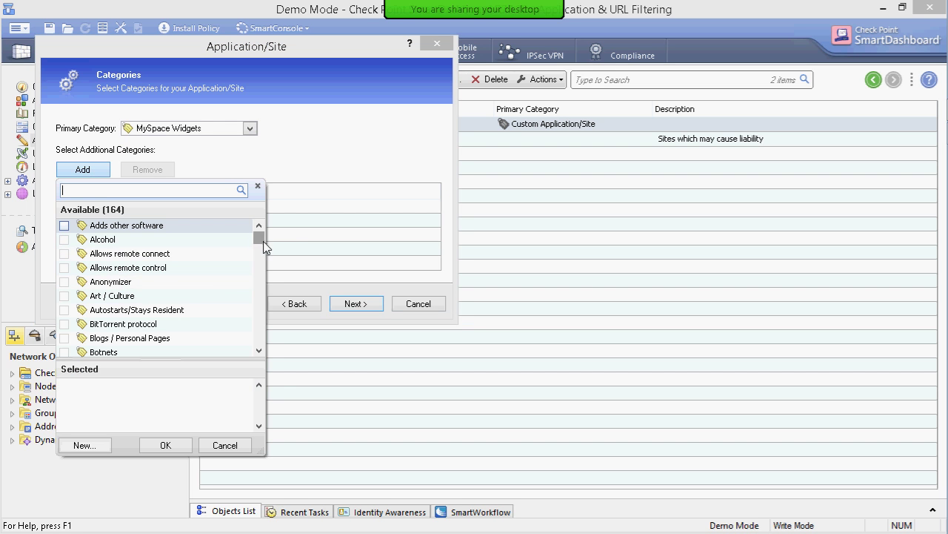
drag(264, 248, 264, 293)
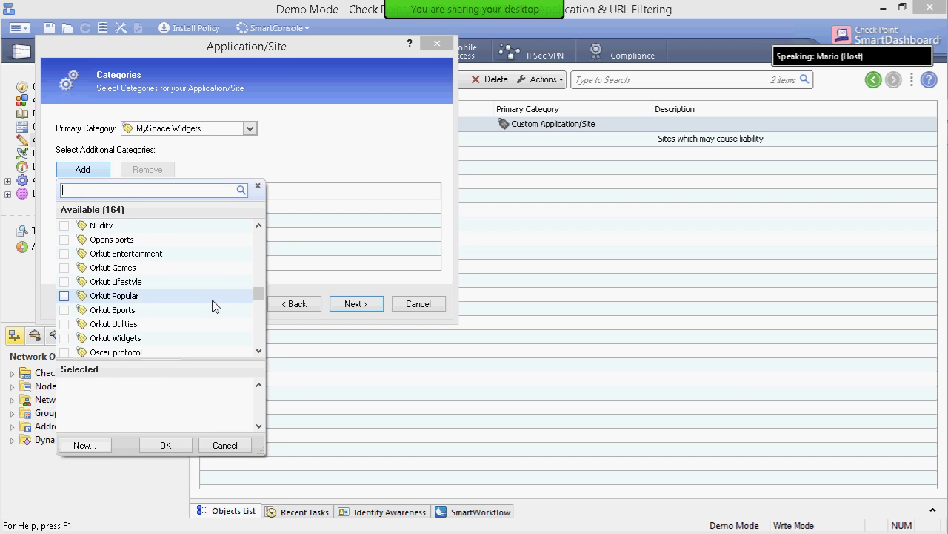
click(64, 296)
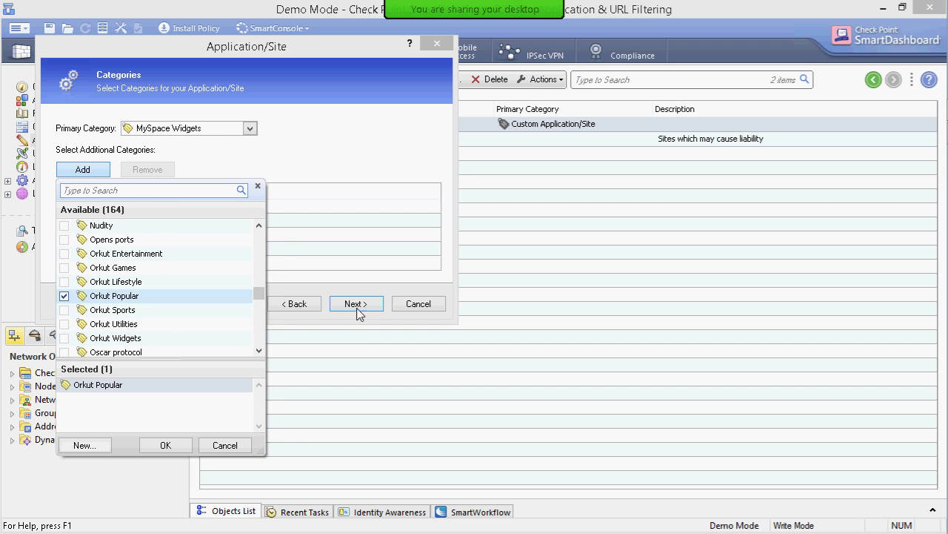
click(169, 446)
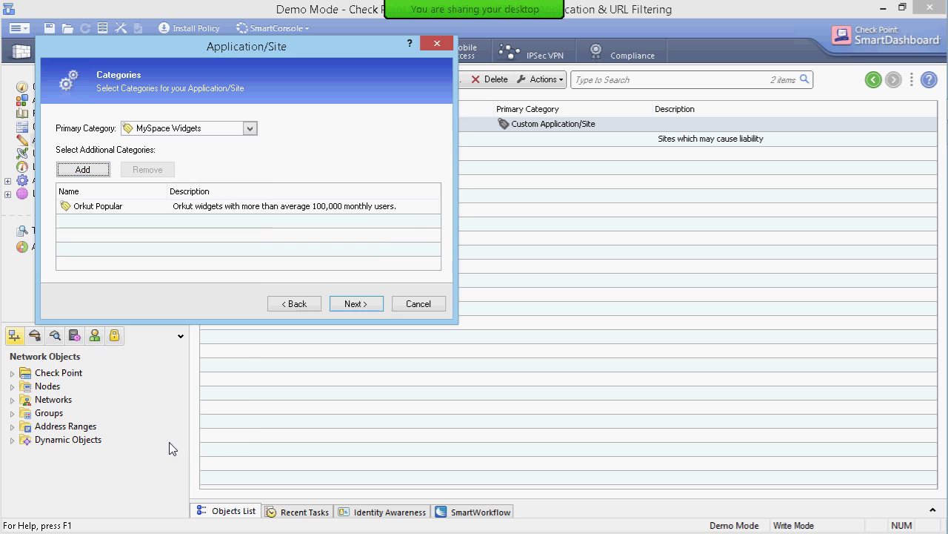
click(375, 306)
click(375, 306)
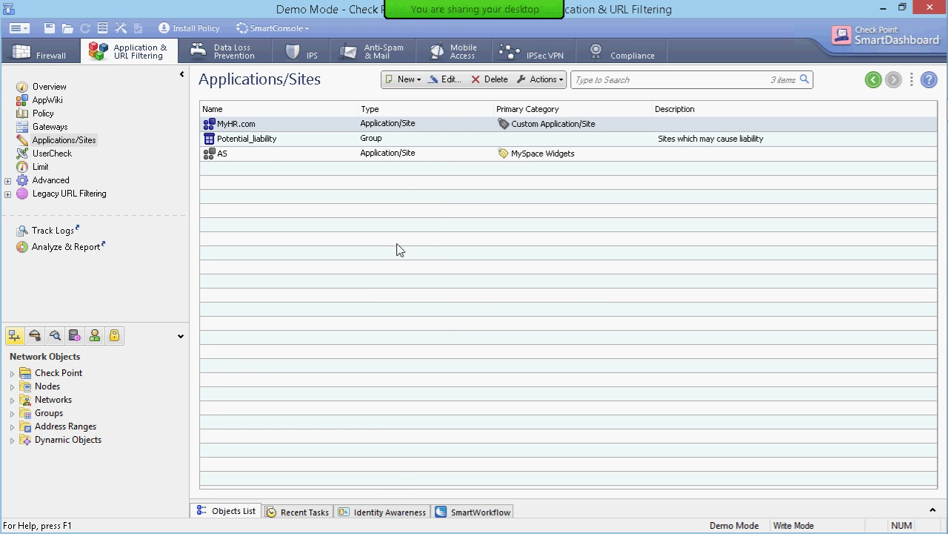
click(420, 157)
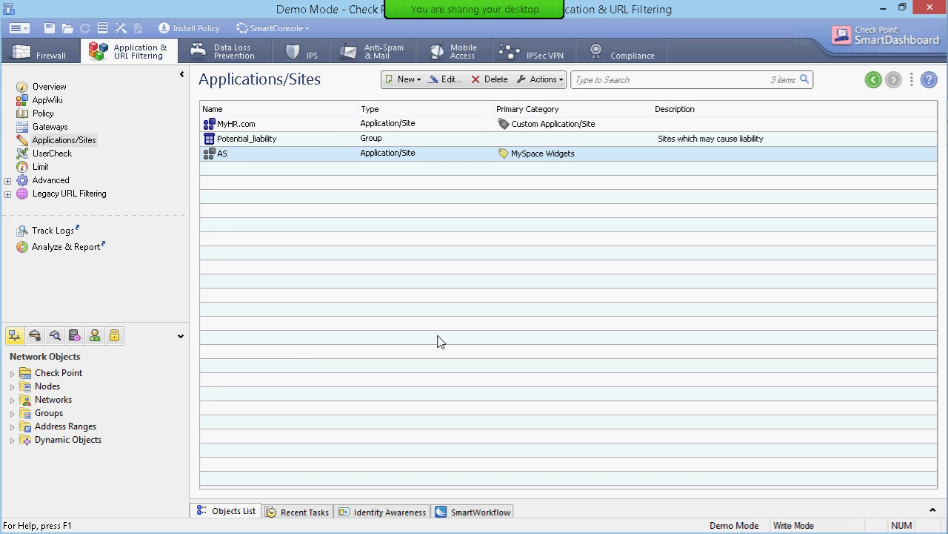
Open UserCheck and examine the mobile device previews of the messages from Cancel Page through Blocked Message
click(53, 154)
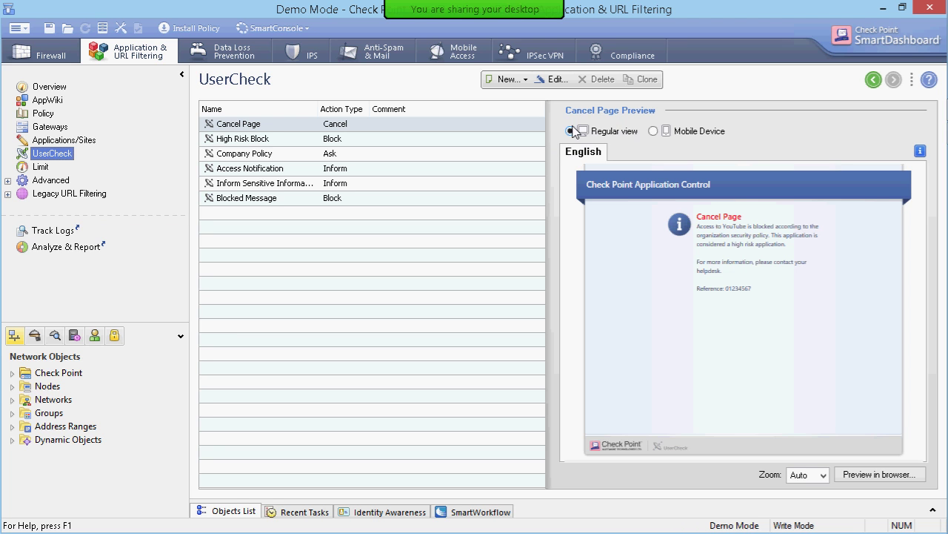
click(653, 132)
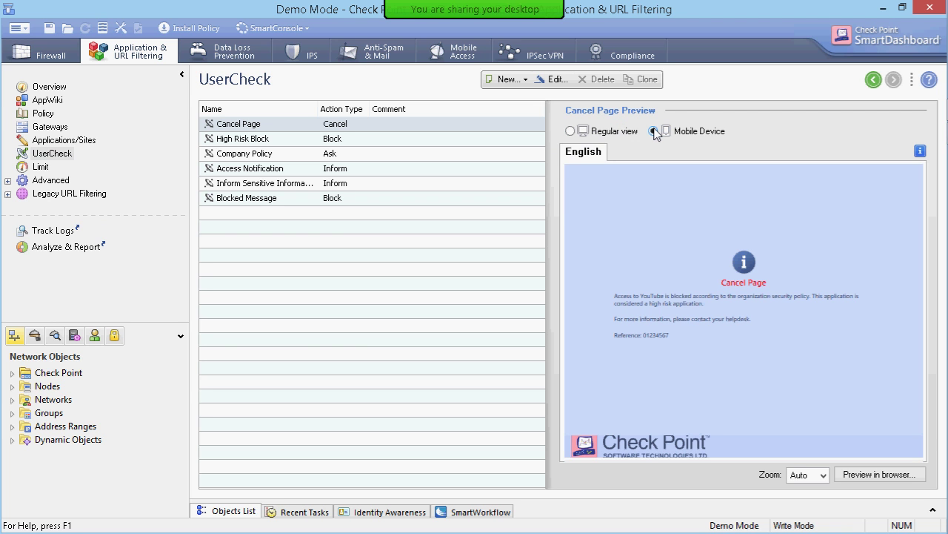
click(341, 140)
click(340, 154)
click(342, 169)
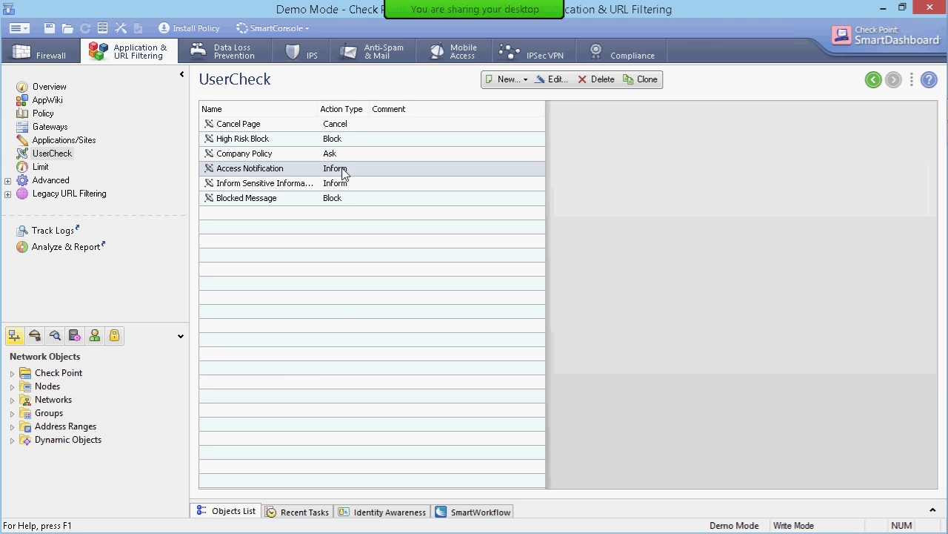
click(343, 183)
click(344, 198)
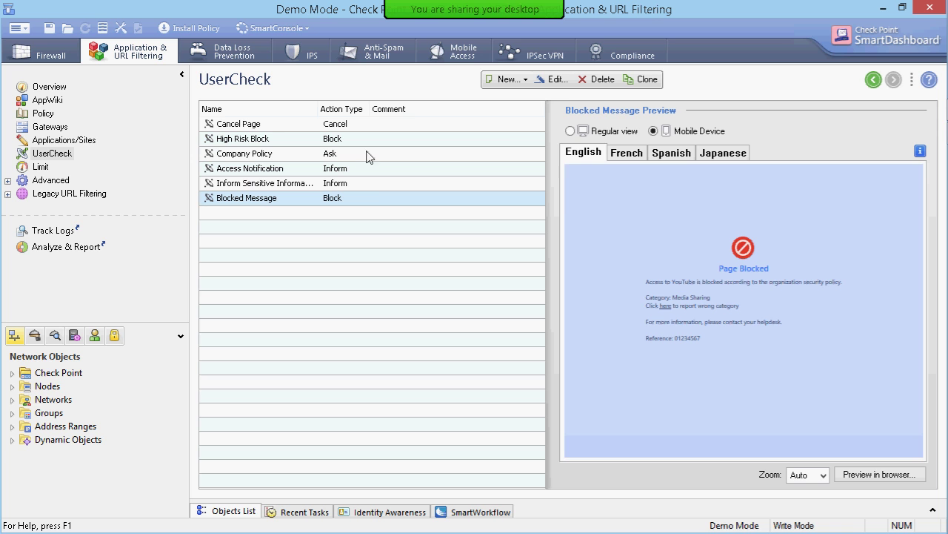
View the message types available for a new UserCheck object without creating one, and reselect Blocked Message
click(506, 80)
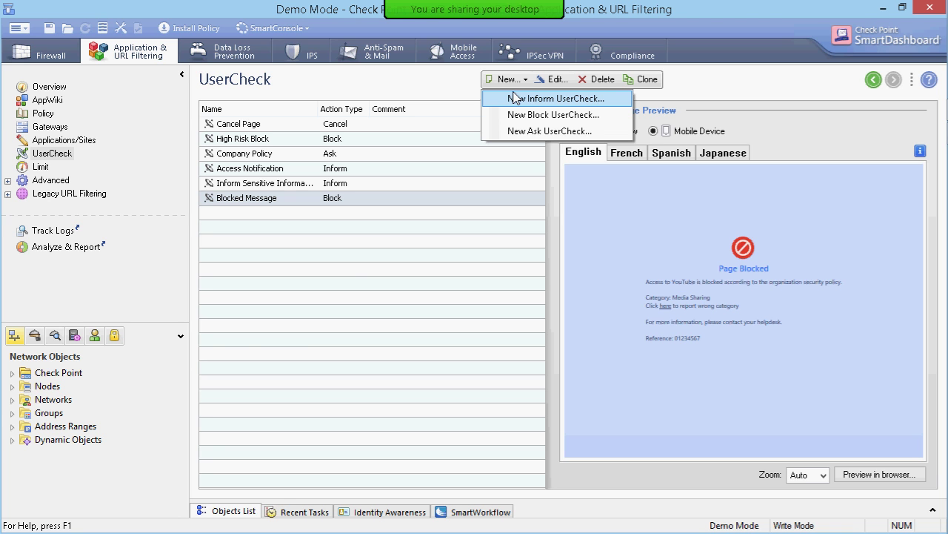
click(377, 240)
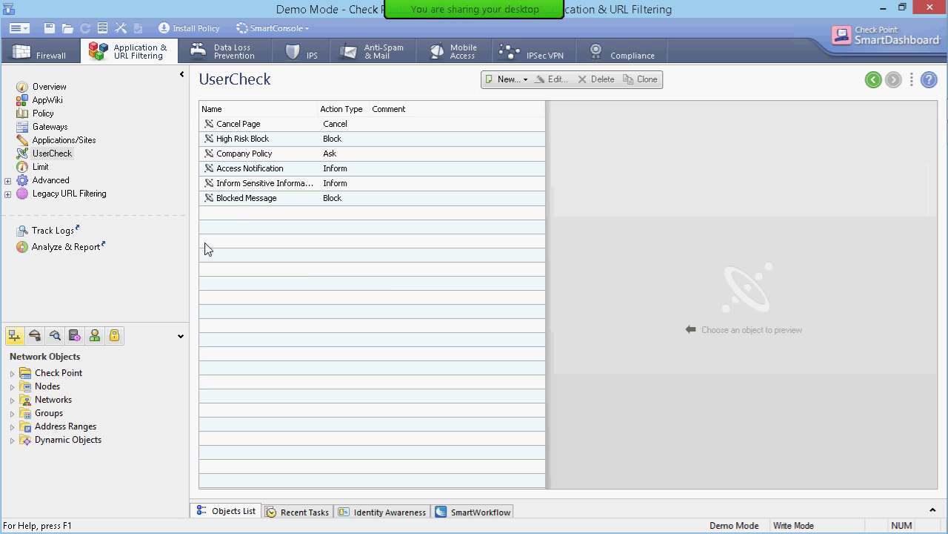
click(233, 205)
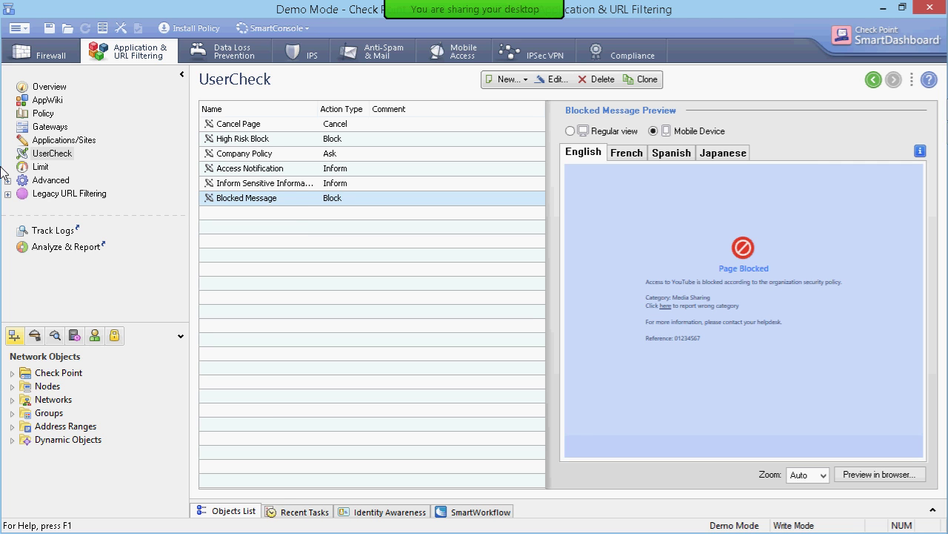
Open the Limit page and examine the predefined download and upload limits, ending on Upload_10Mbps
click(37, 167)
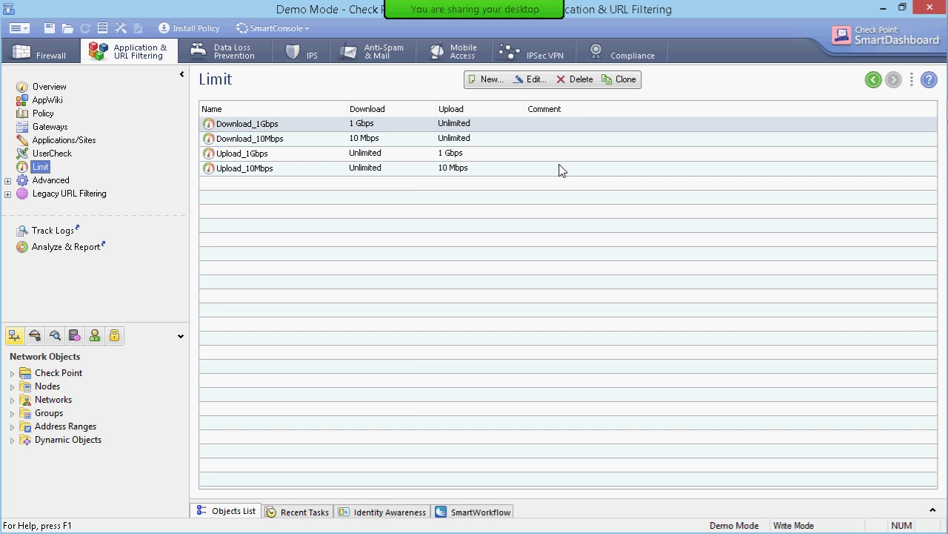
click(301, 141)
click(289, 158)
click(289, 168)
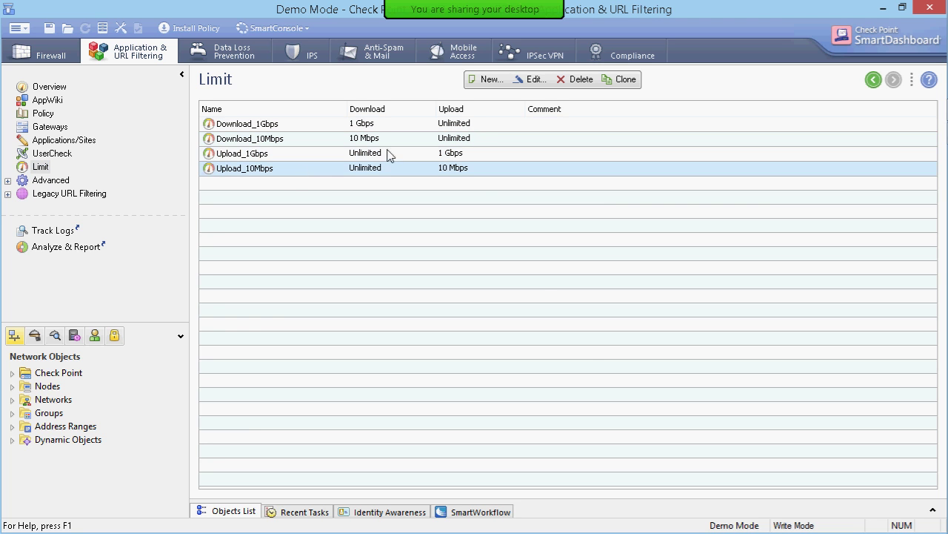
Start a new bandwidth limit named QoS with the upload limit enabled alongside the download limit
click(487, 79)
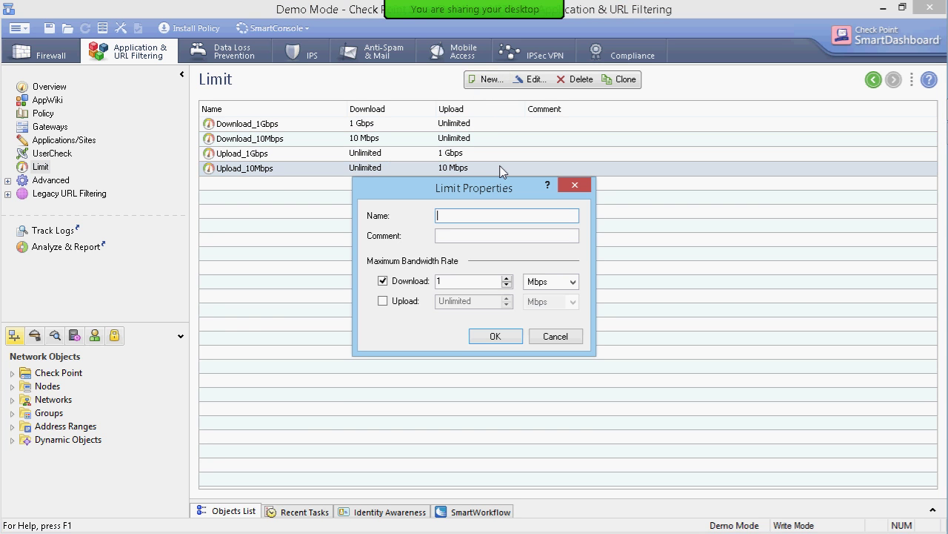
click(383, 301)
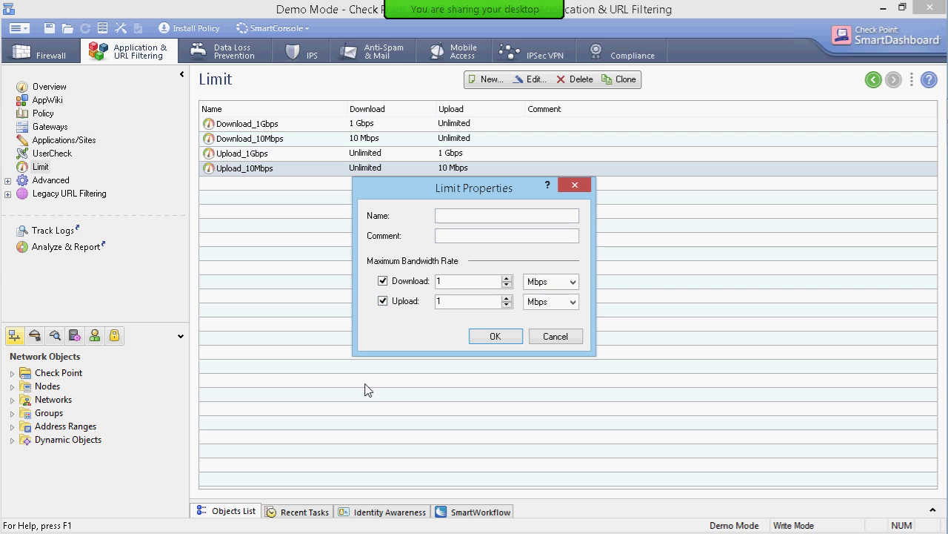
click(450, 217)
text(QoS)
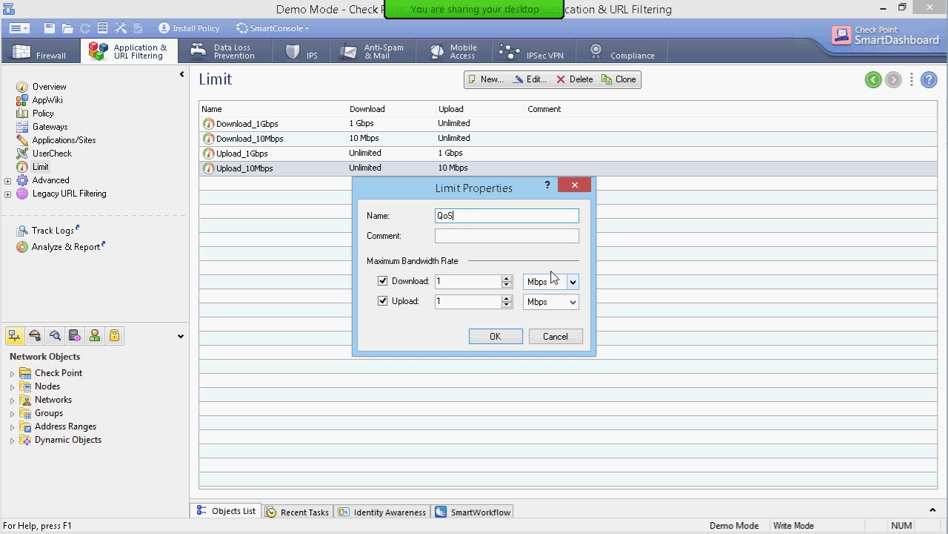
Set the QoS limit's download rate to 1024, view the available rate units, and cancel the new limit
click(507, 279)
drag(507, 279, 361, 283)
text(10)
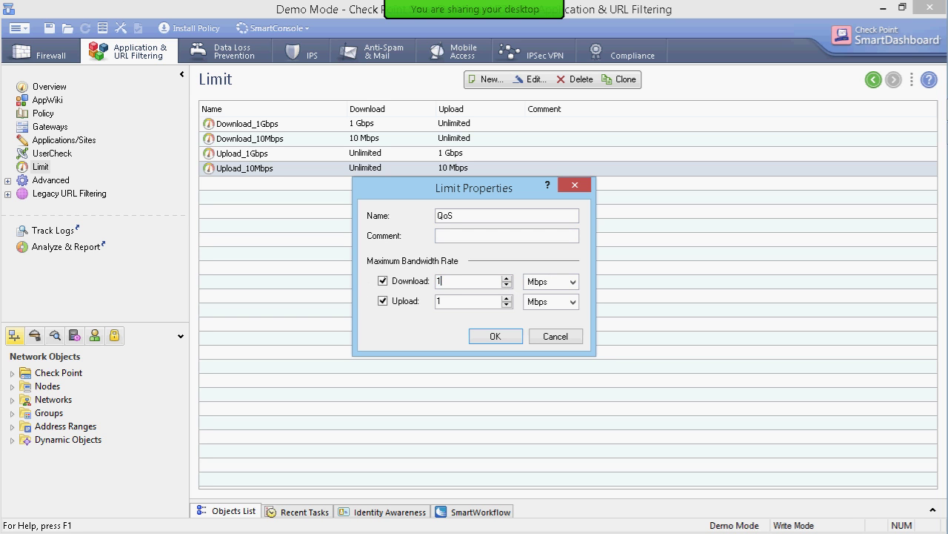
text(24)
click(448, 302)
click(573, 282)
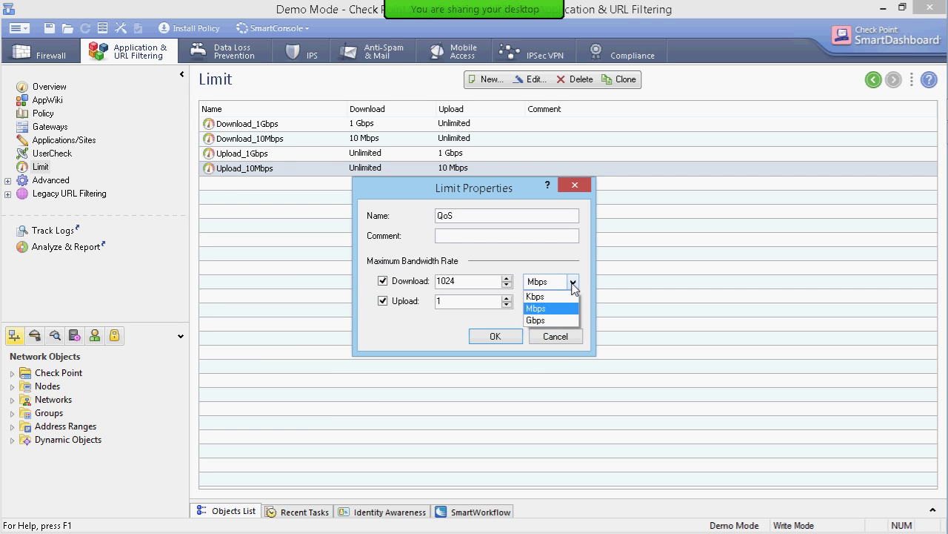
click(577, 296)
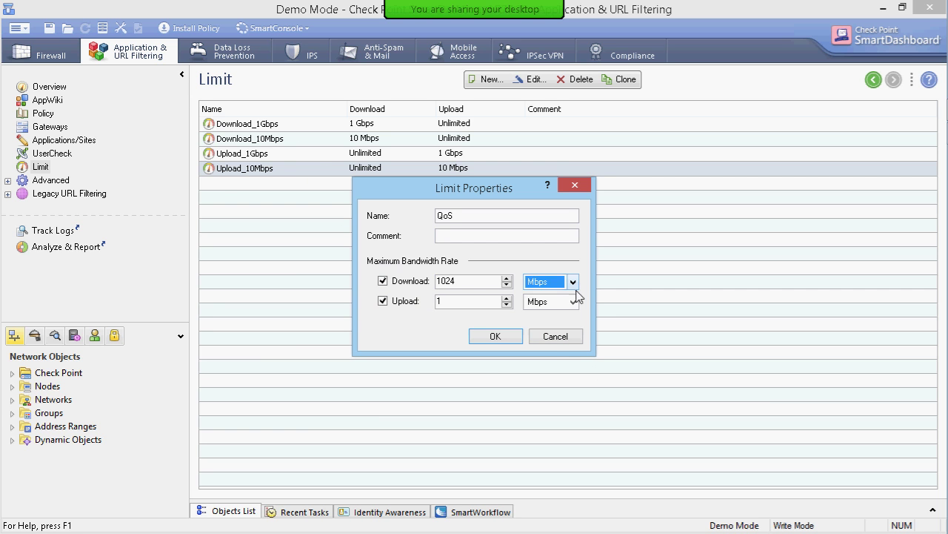
click(565, 343)
Open the Updates page under Advanced and view its proxy configuration and the update package source choices, changing nothing
double_click(39, 184)
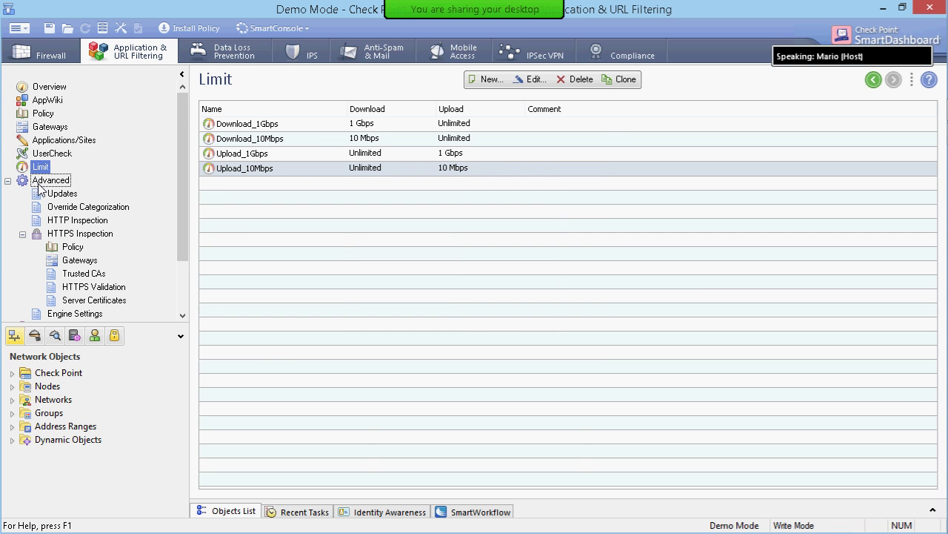
click(22, 234)
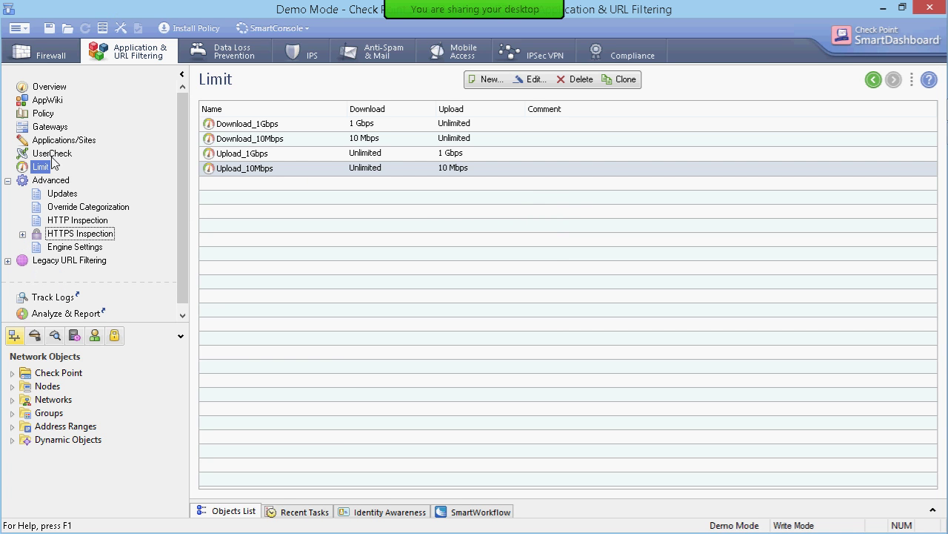
click(63, 197)
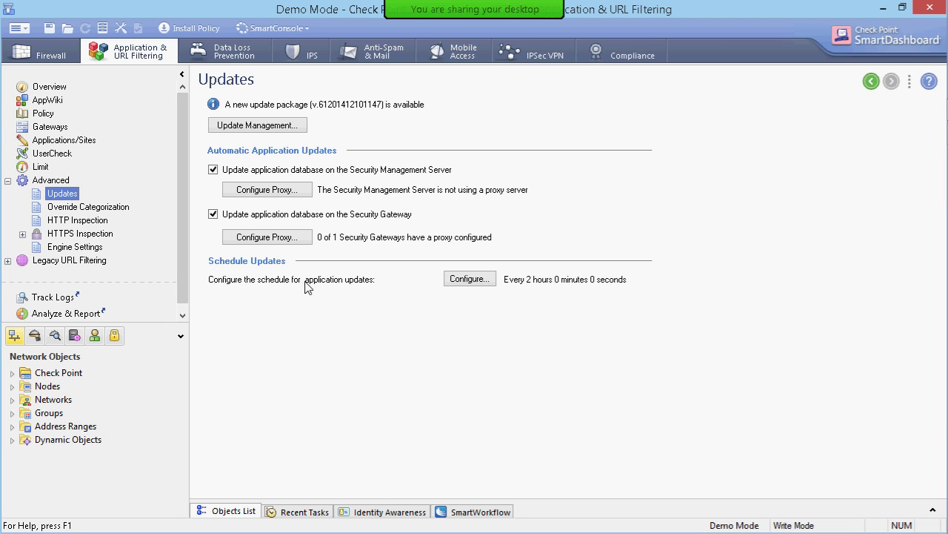
click(302, 236)
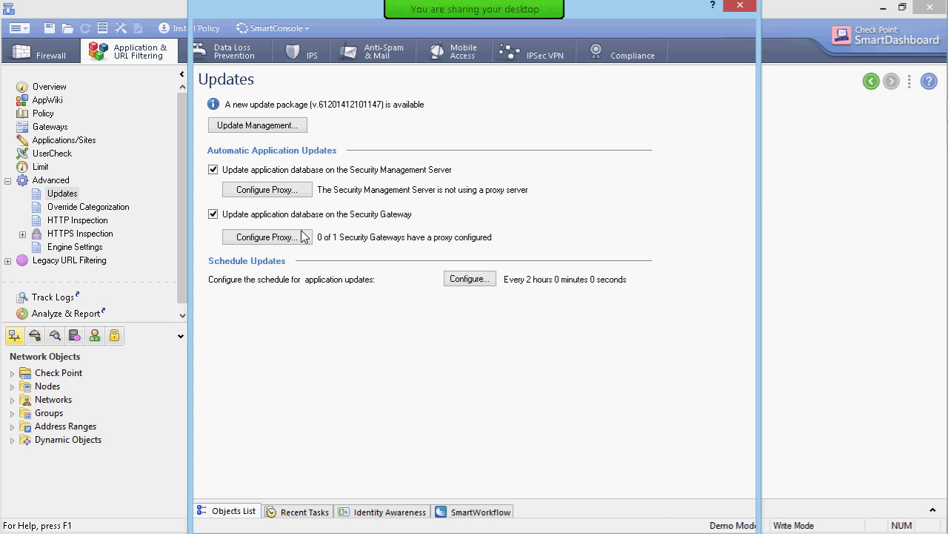
click(739, 7)
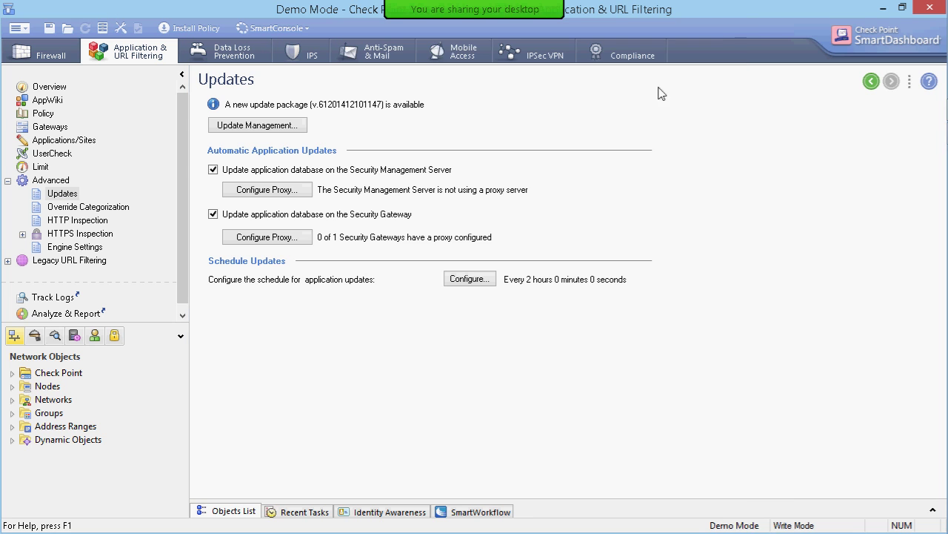
click(295, 128)
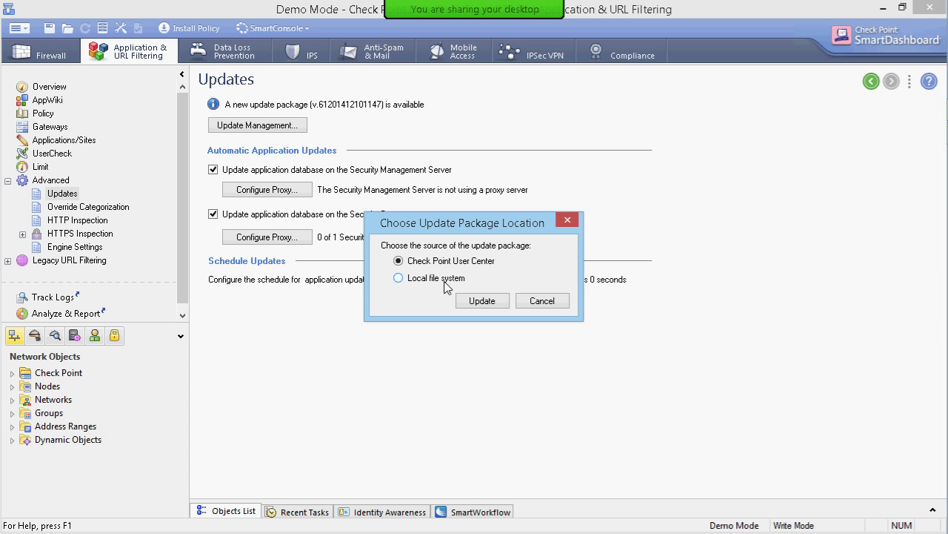
click(542, 301)
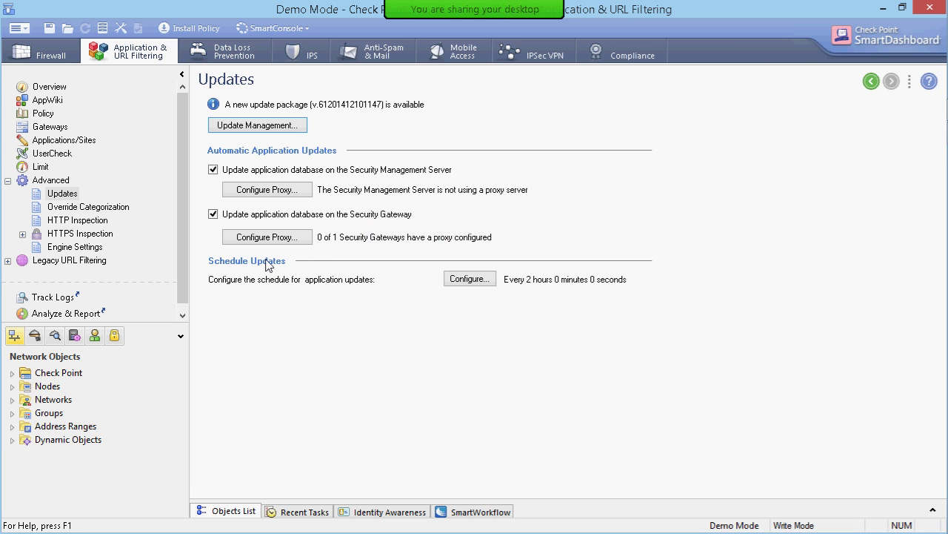
click(77, 211)
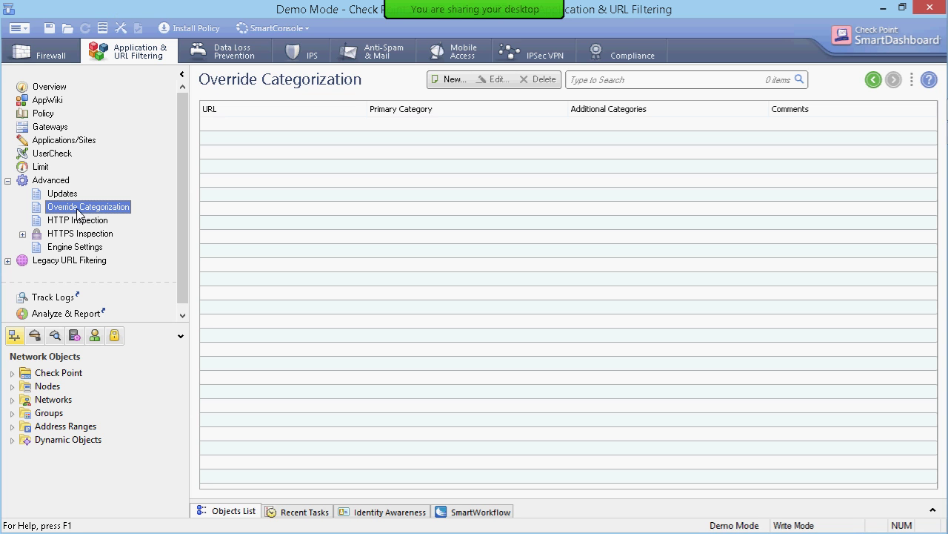
click(447, 79)
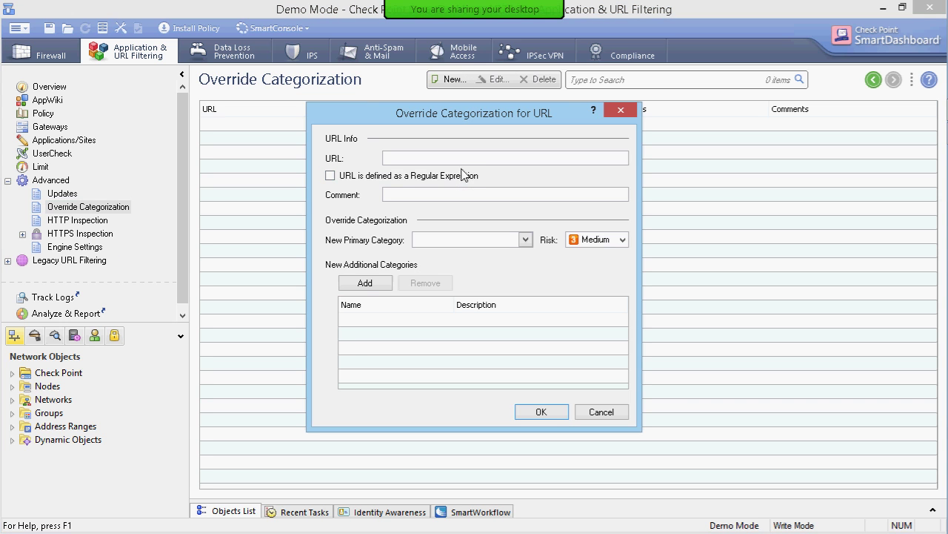
click(460, 155)
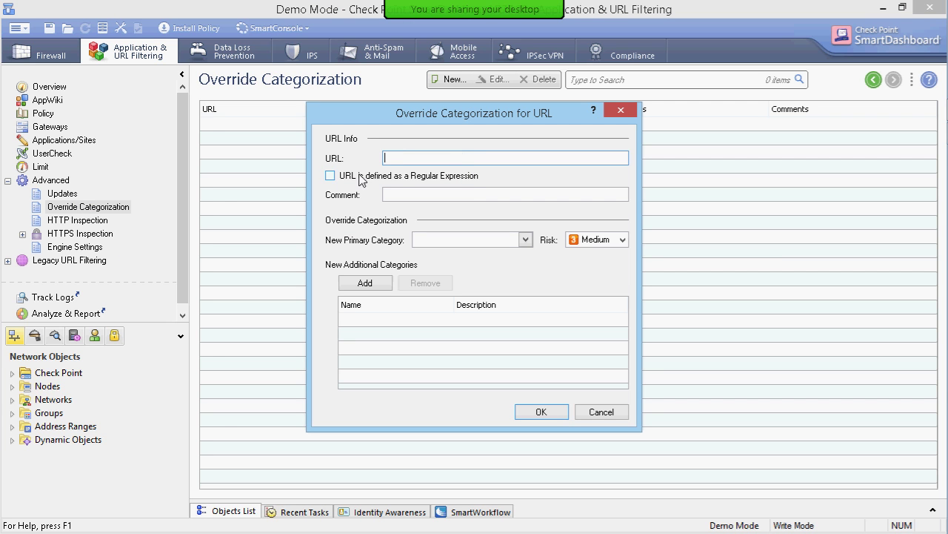
click(329, 177)
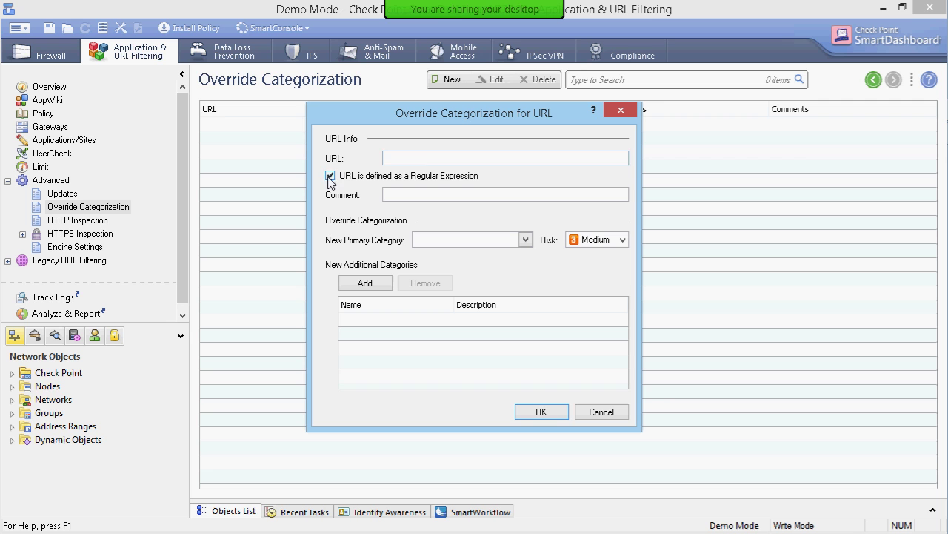
click(433, 156)
text(www.)
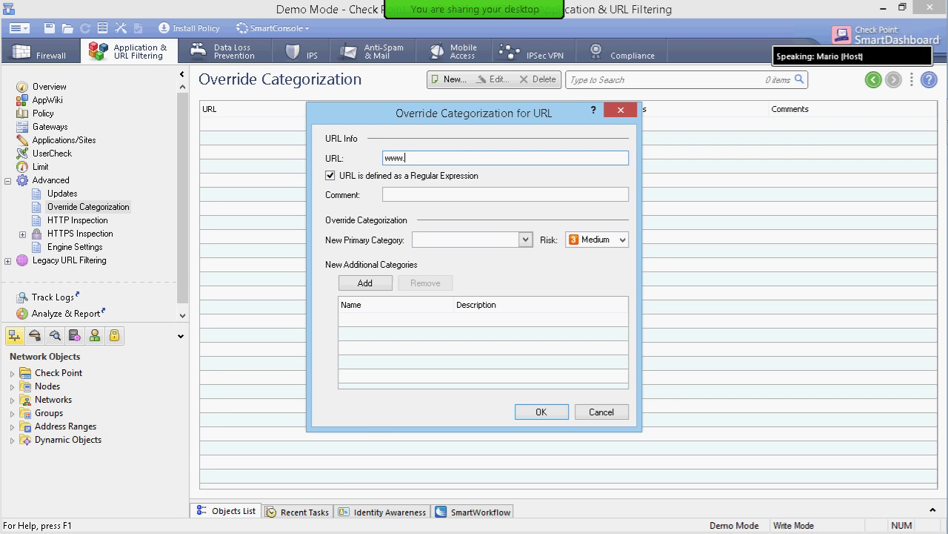
text(as.com)
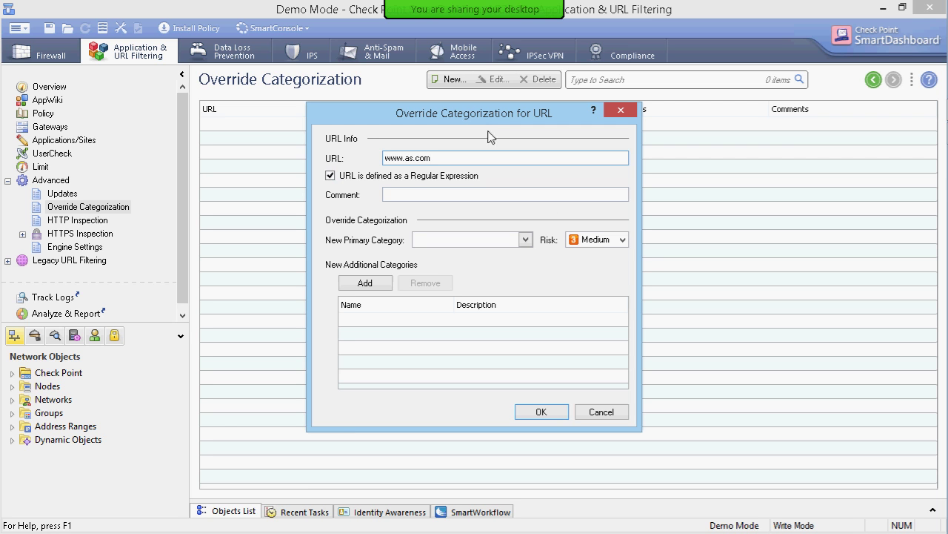
Review the override's risk levels, keeping Medium, and set its new primary category to IM Aggregator
click(593, 242)
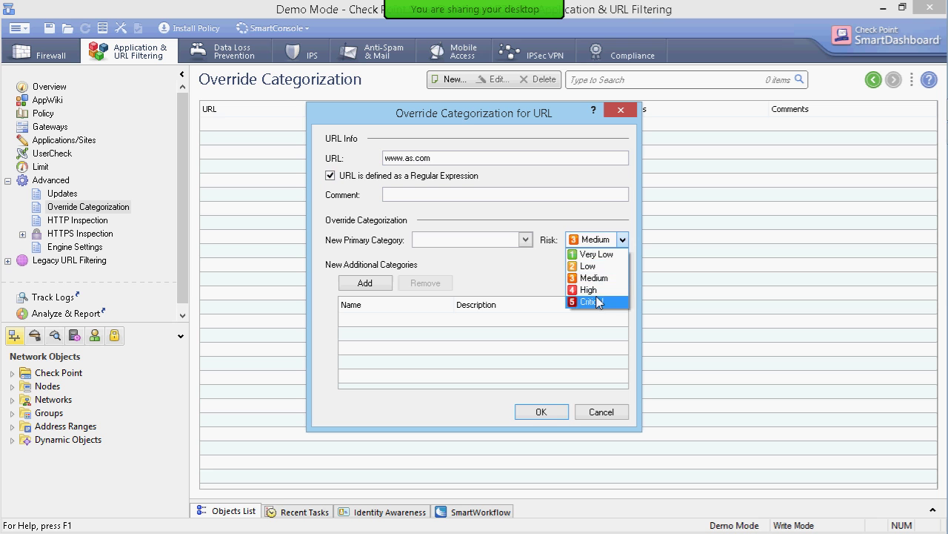
click(598, 191)
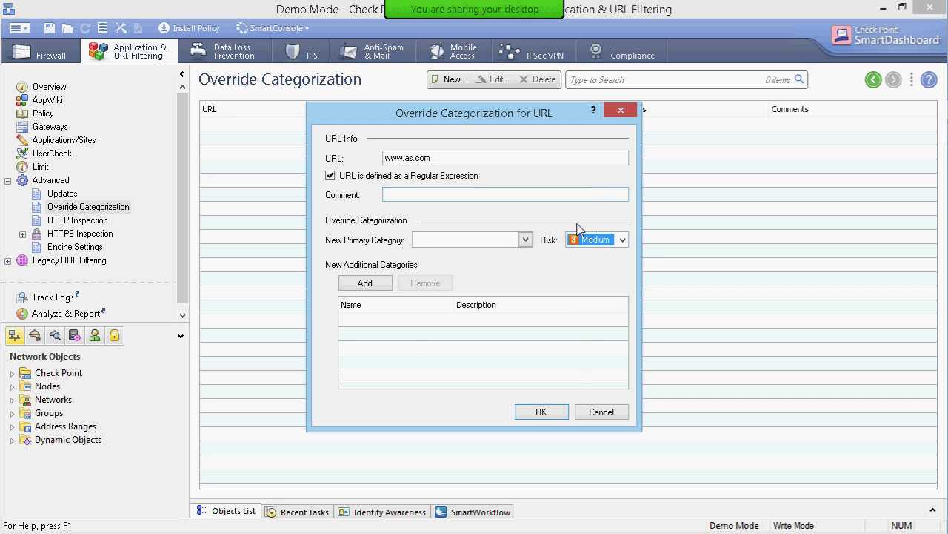
click(525, 240)
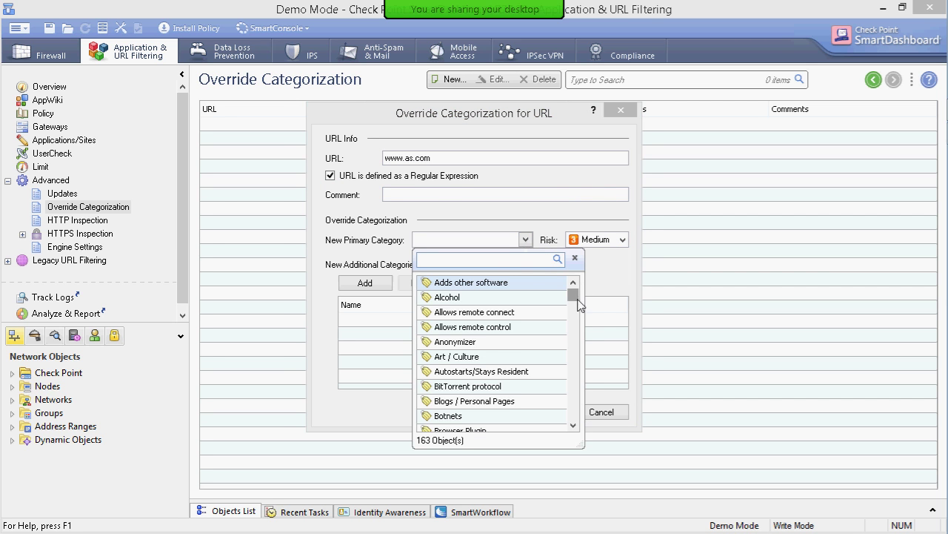
drag(573, 295, 571, 329)
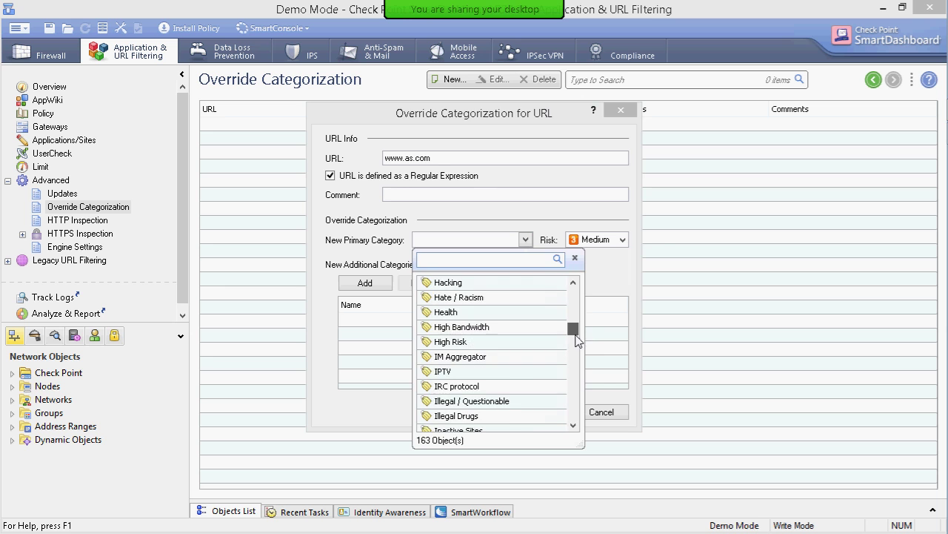
click(498, 356)
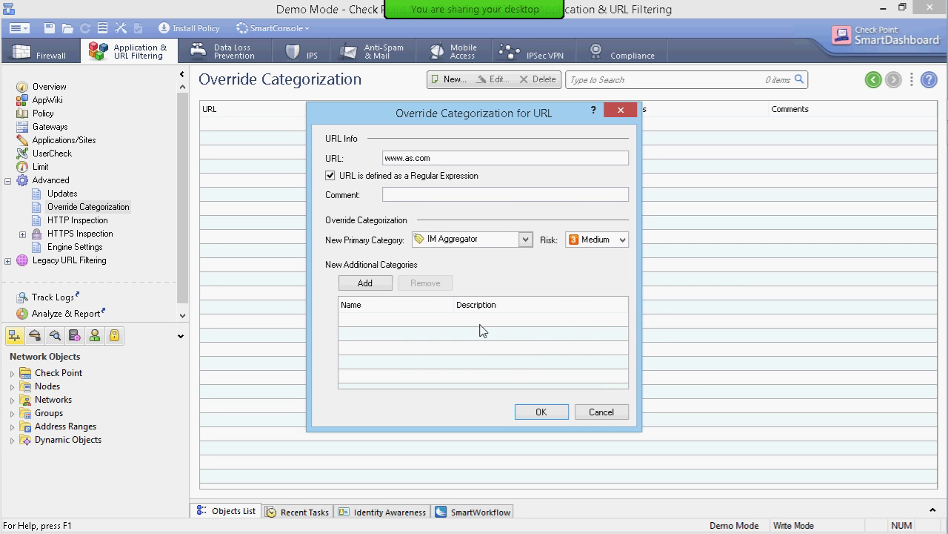
Add Alcohol, Email, Facebook Business and FTP Protocol as additional categories and save the URL override
click(385, 284)
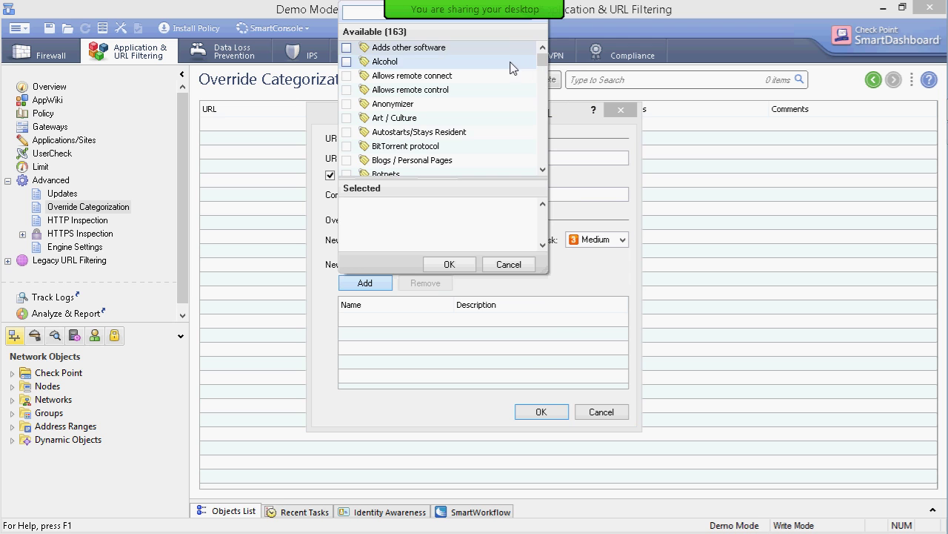
click(346, 61)
scroll(368, 139, down, 1)
scroll(368, 138, down, 4)
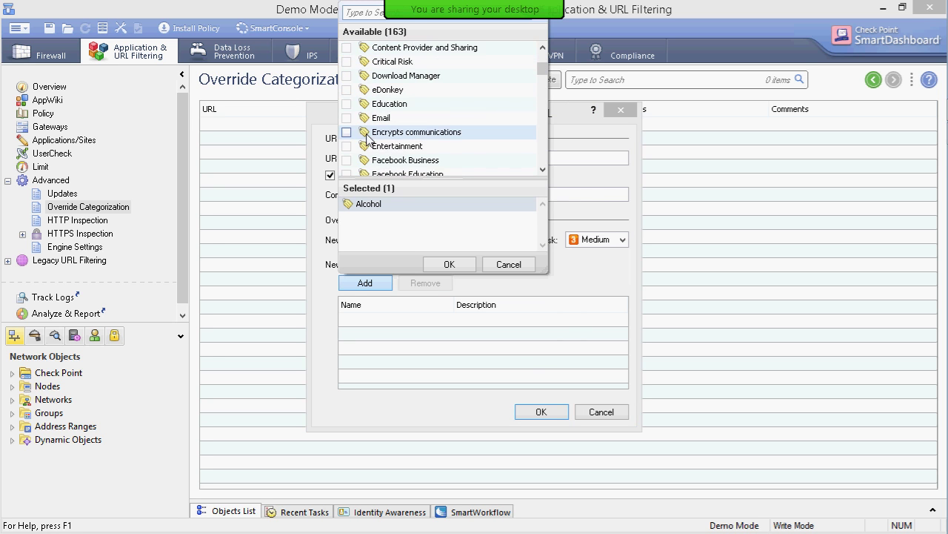
click(347, 119)
click(346, 160)
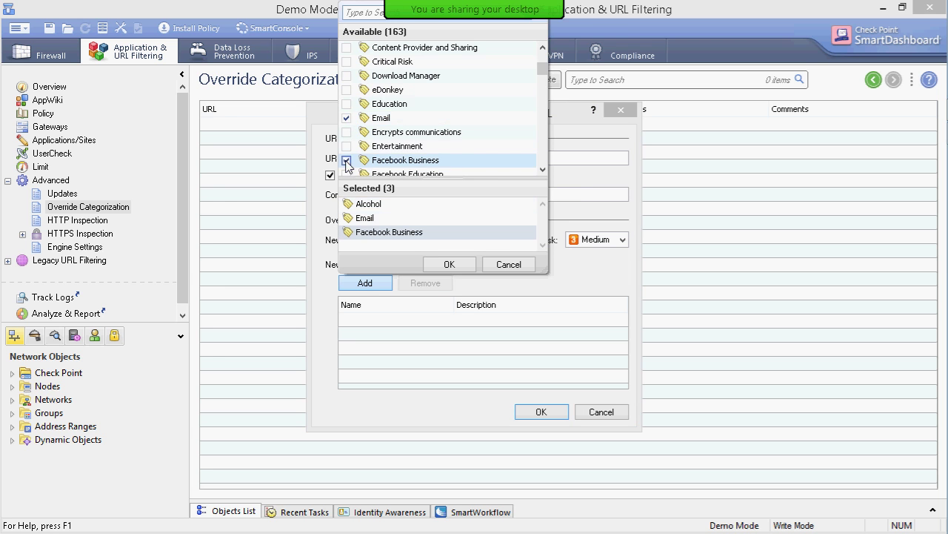
scroll(360, 157, down, 5)
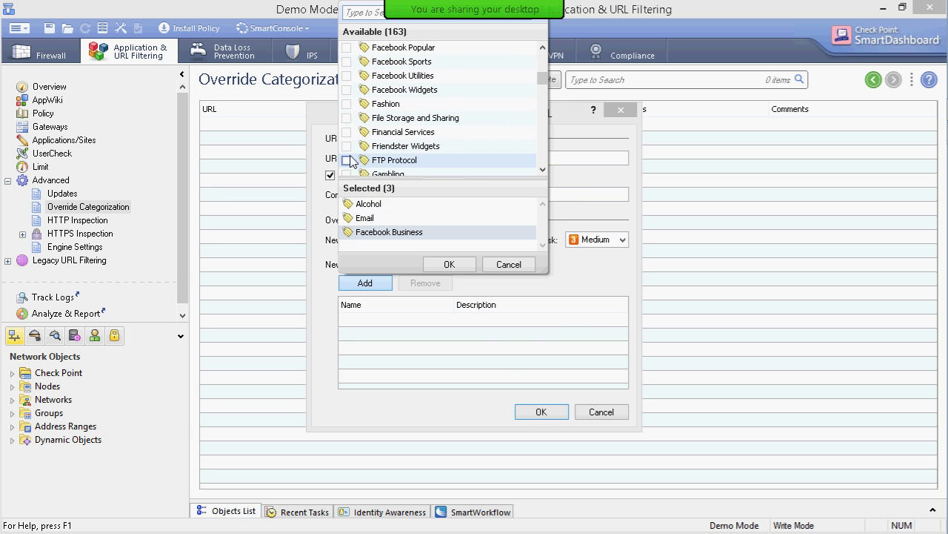
click(346, 160)
click(458, 262)
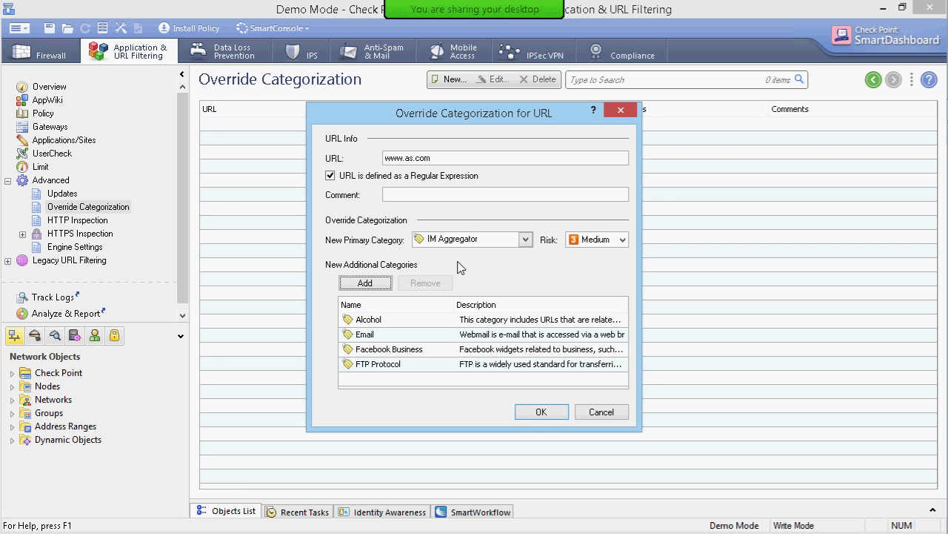
click(541, 412)
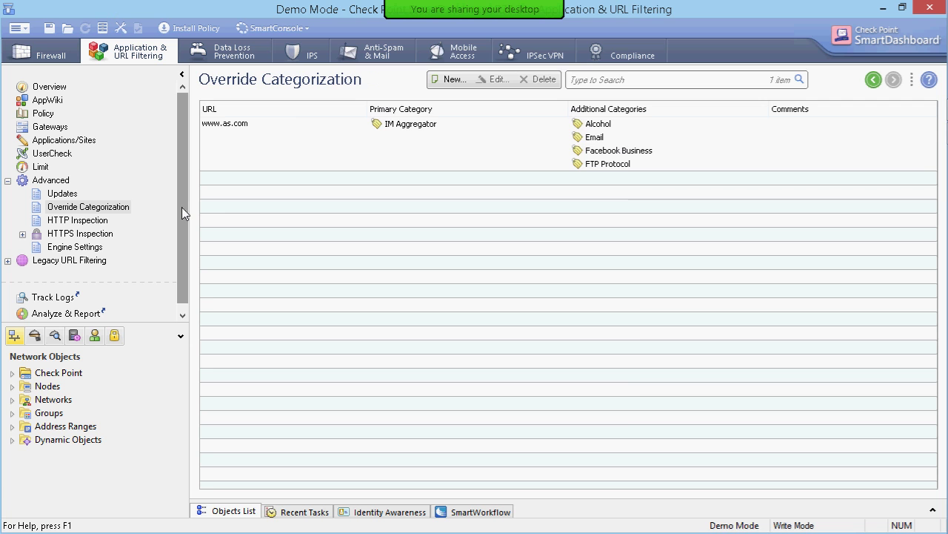
View the HTTP Inspection setting under Advanced and open the HTTPS Inspection policy
click(100, 220)
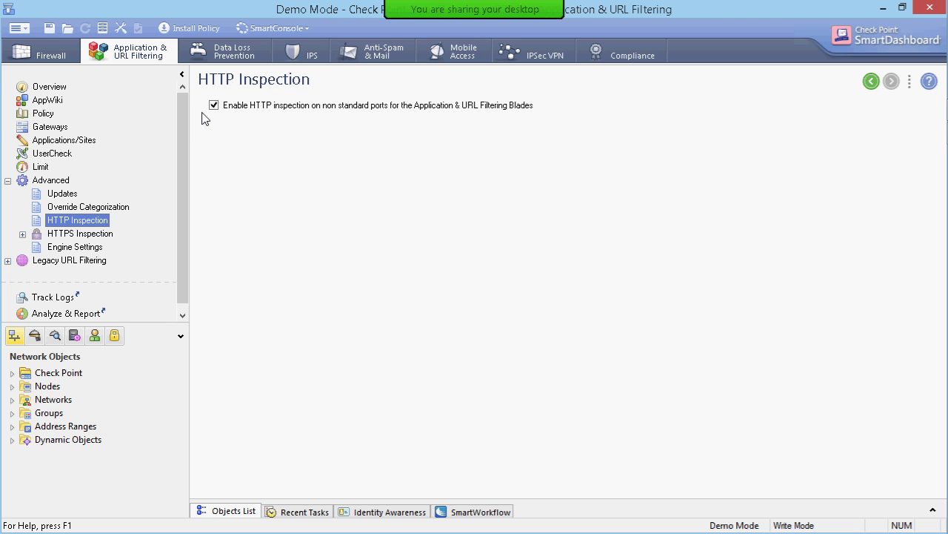
double_click(95, 237)
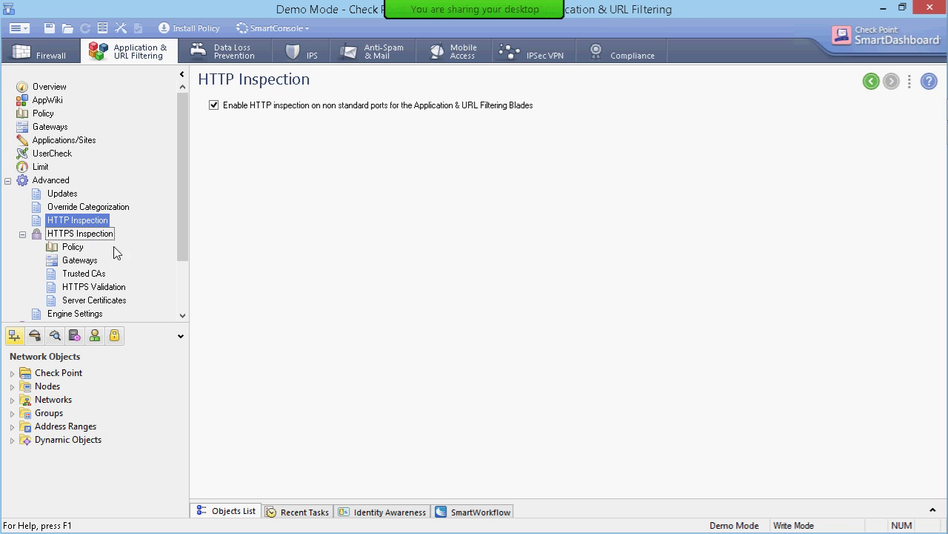
click(73, 248)
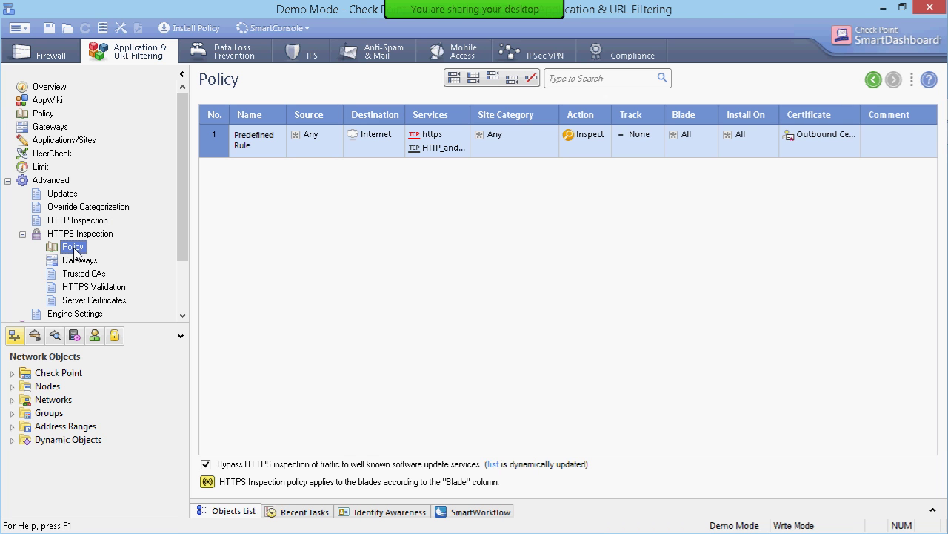
Review the certificate and action choices available for the predefined HTTPS Inspection rule, changing nothing
right_click(819, 140)
key(Escape)
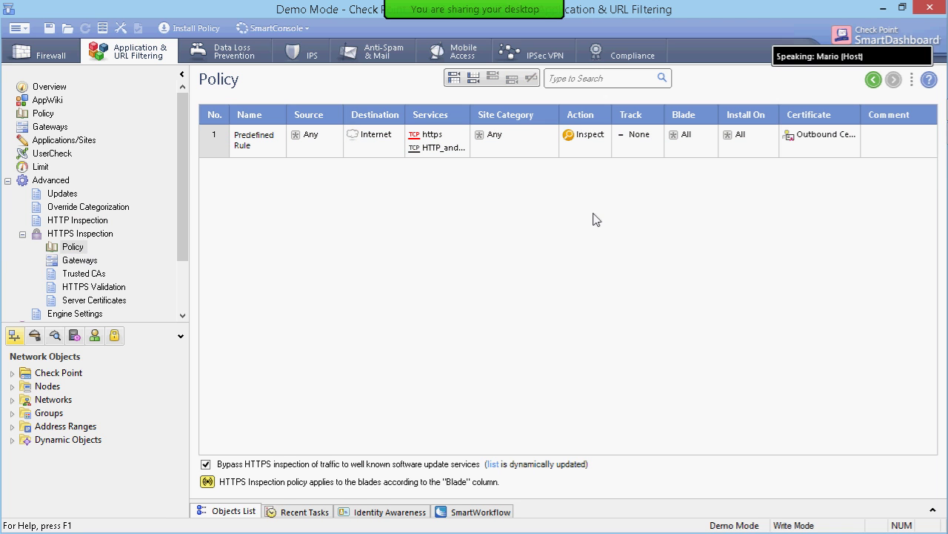
click(330, 141)
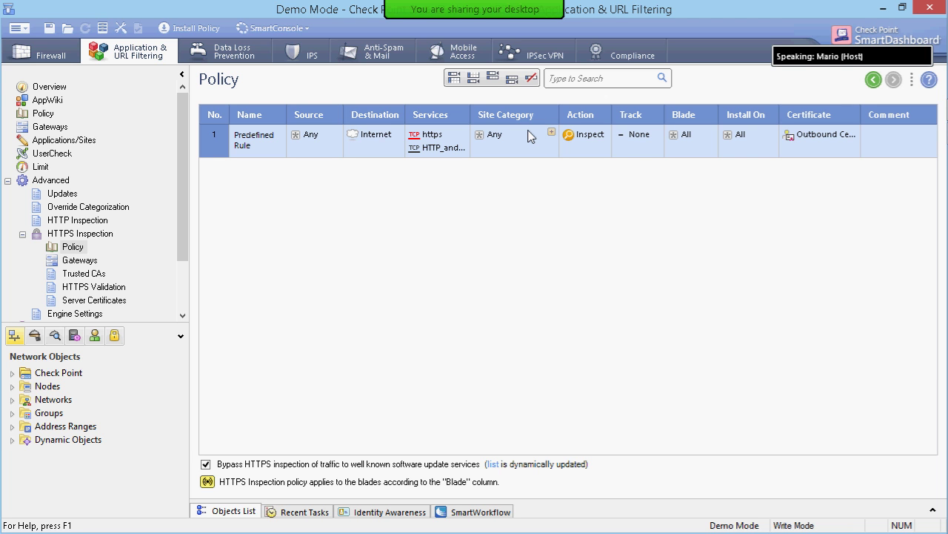
right_click(806, 138)
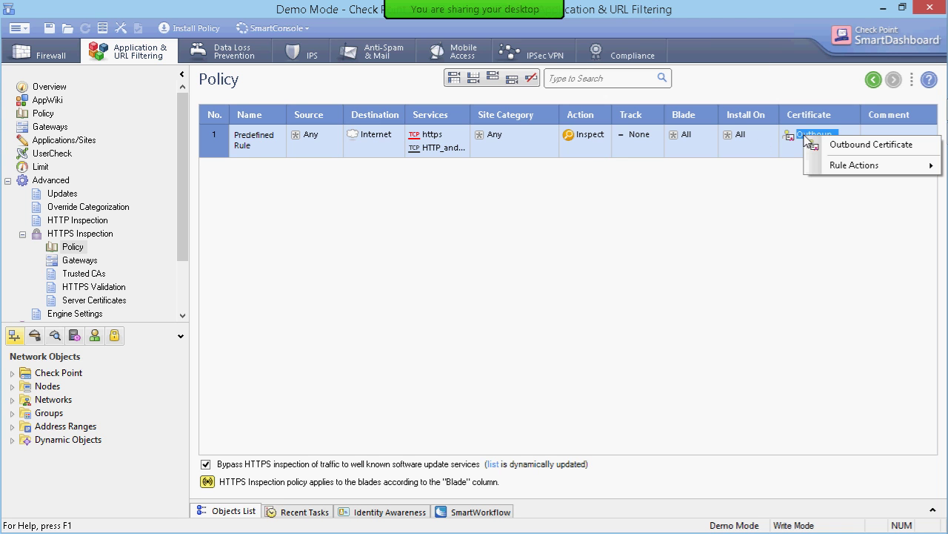
click(774, 210)
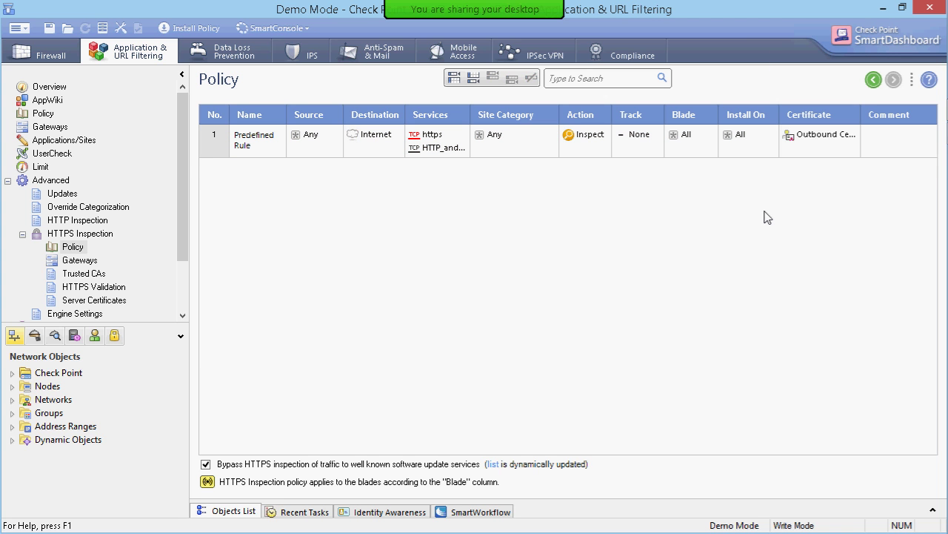
right_click(593, 140)
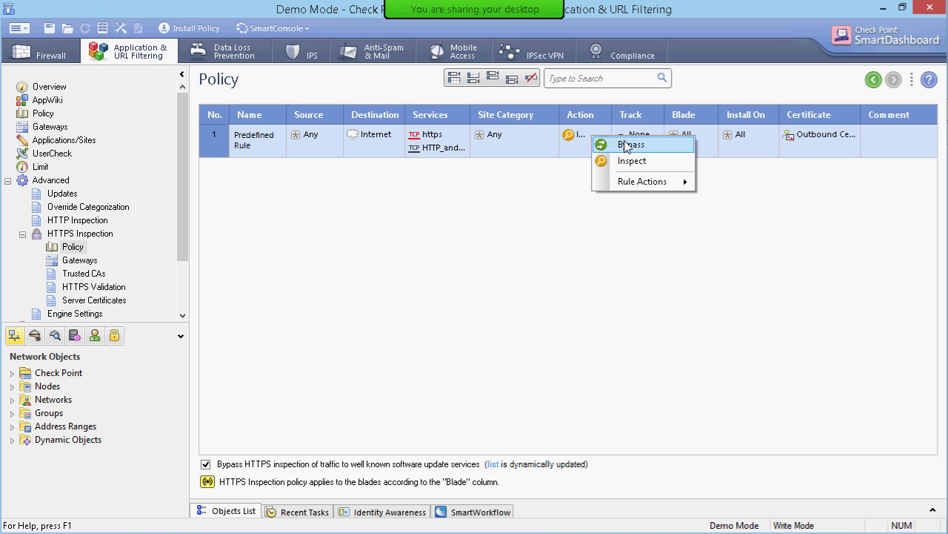
click(531, 229)
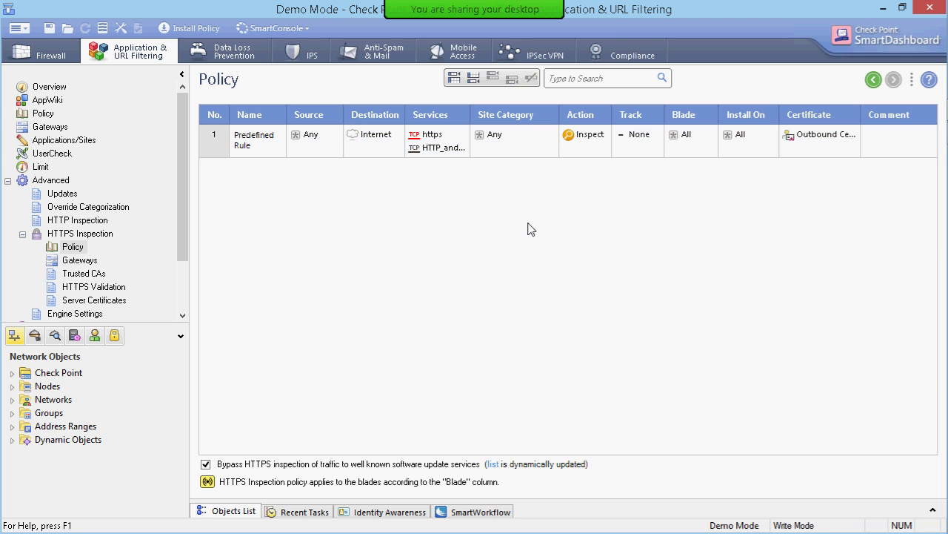
Widen the Services and Action columns in the HTTPS Inspection policy so their contents can be read in full
drag(470, 115, 621, 115)
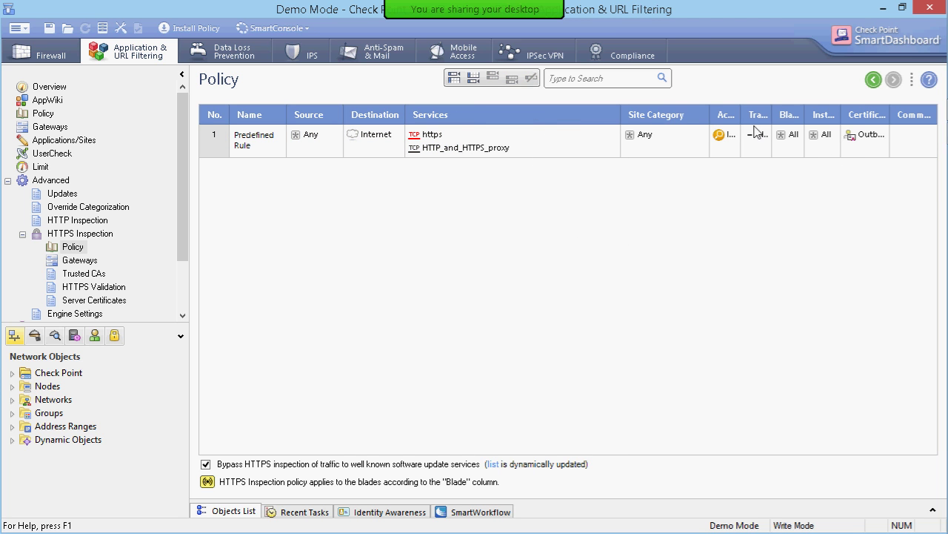
drag(741, 113, 776, 112)
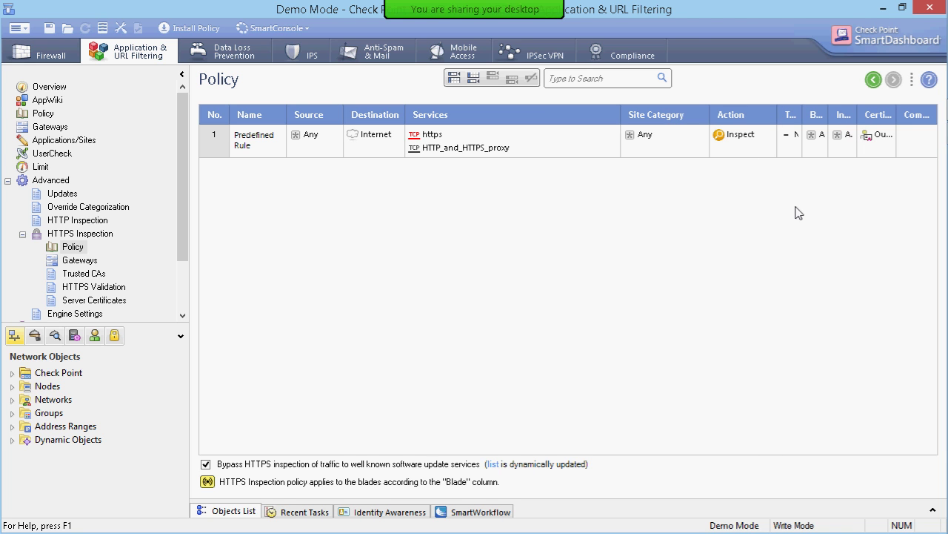
right_click(751, 149)
Review the HTTPS Inspection gateways with their CA certificate, and the list of trusted CAs
click(100, 260)
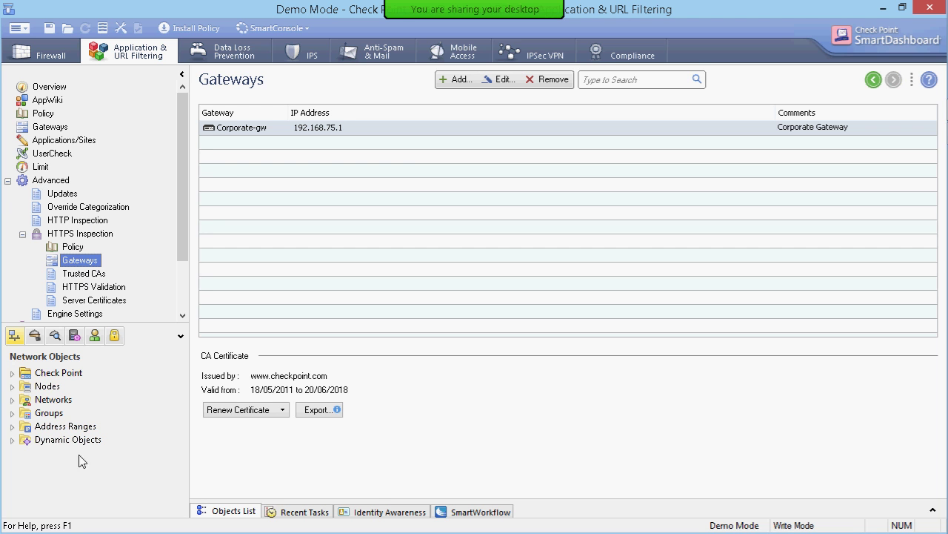
click(100, 274)
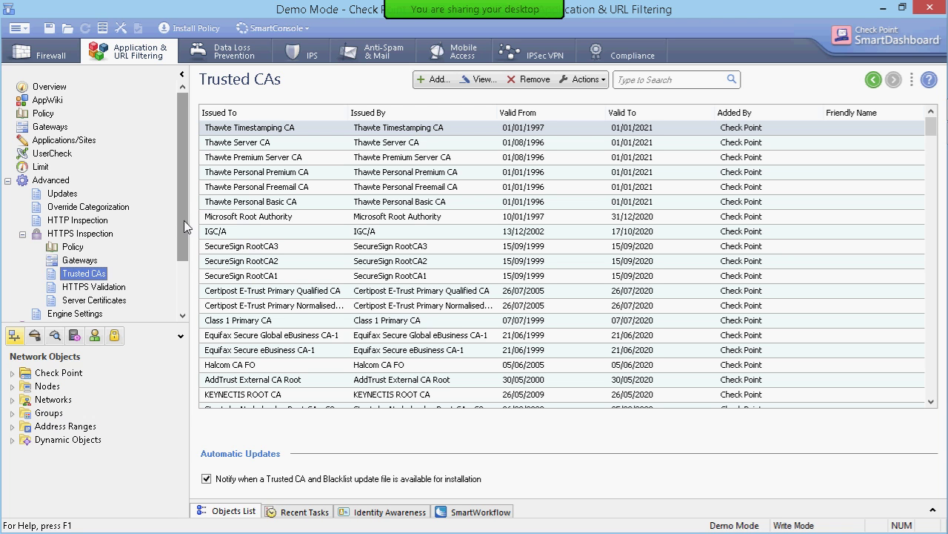
In HTTPS Validation, set traffic to be dropped from servers with expired and untrusted server certificates
drag(184, 220, 186, 273)
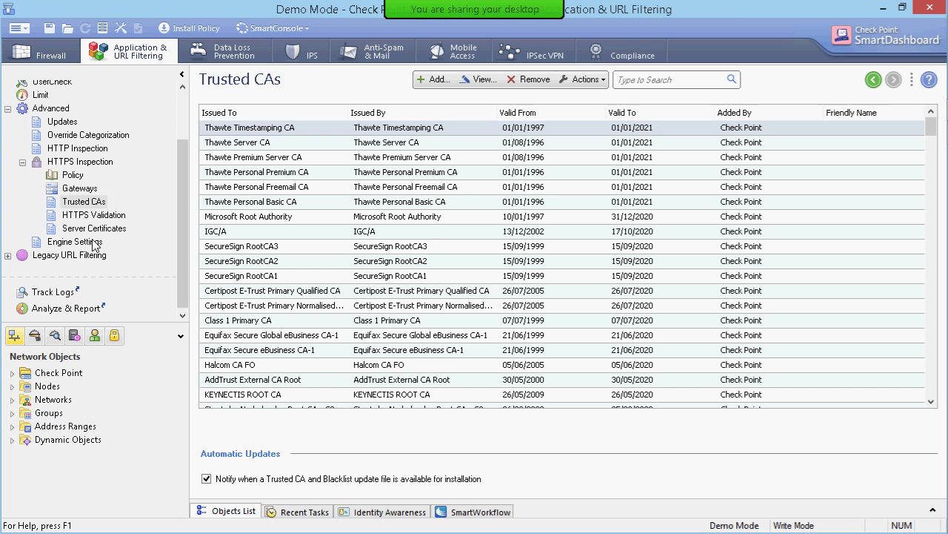
click(101, 218)
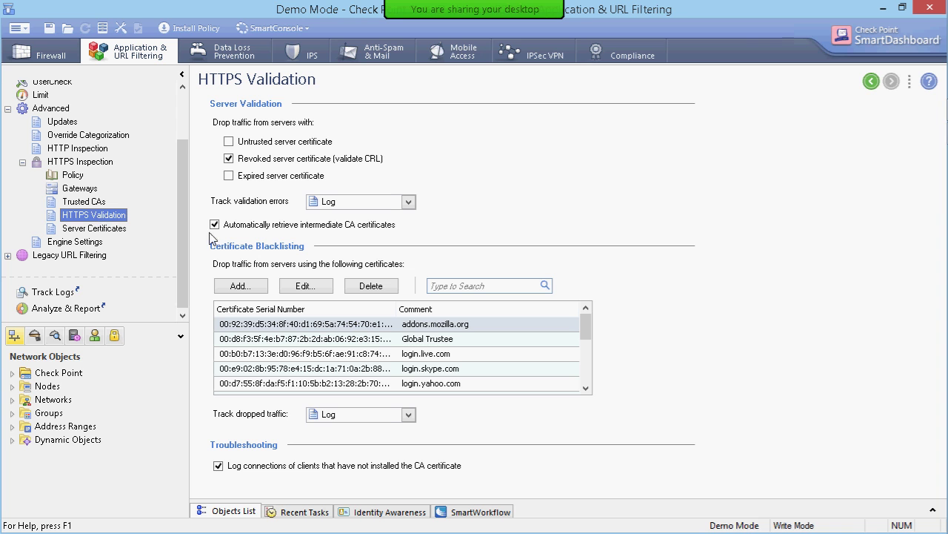
click(256, 176)
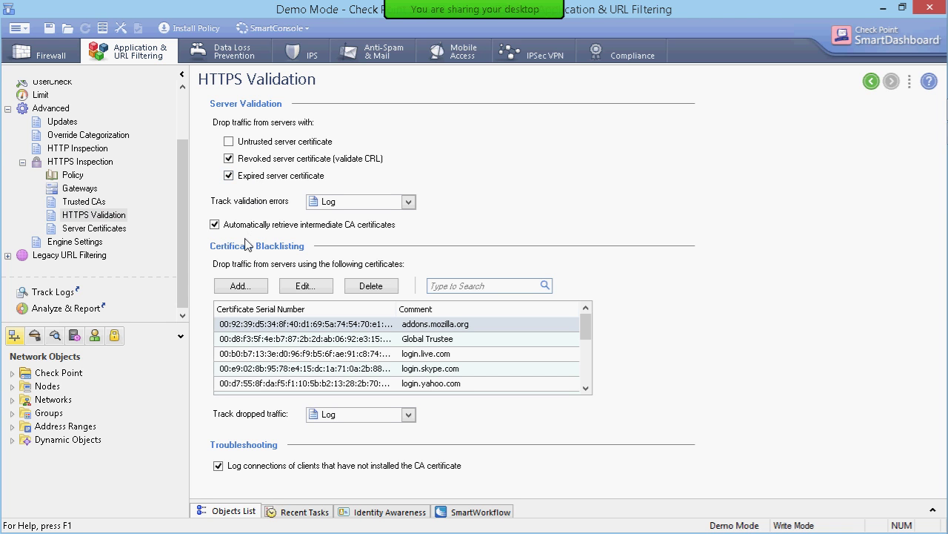
click(255, 142)
View the Server Certificates page and examine the Engine Settings for fail mode, website categorization and URL filtering
click(94, 228)
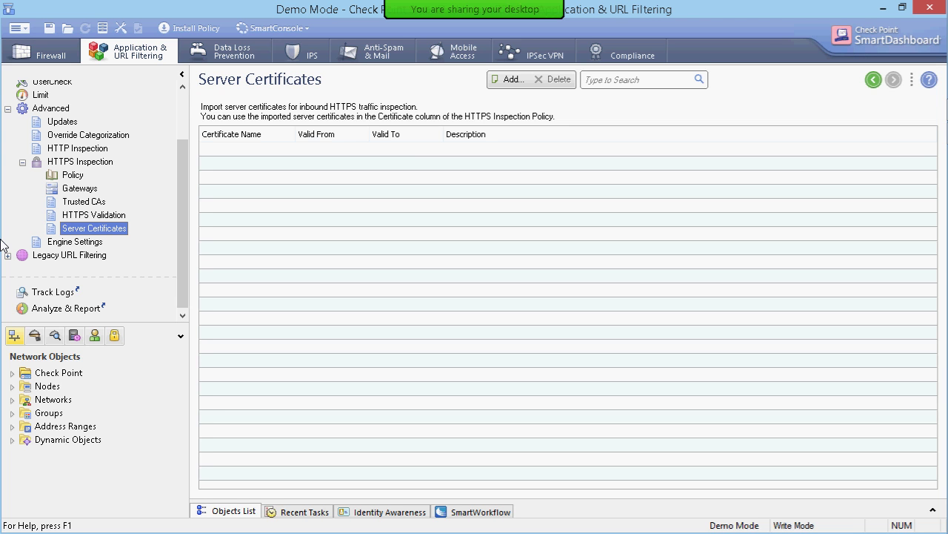
click(79, 244)
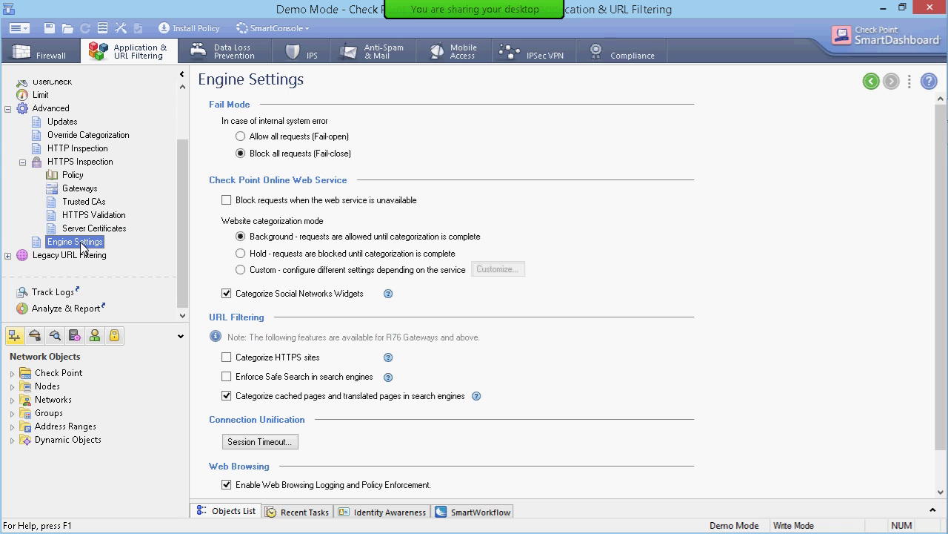
click(771, 193)
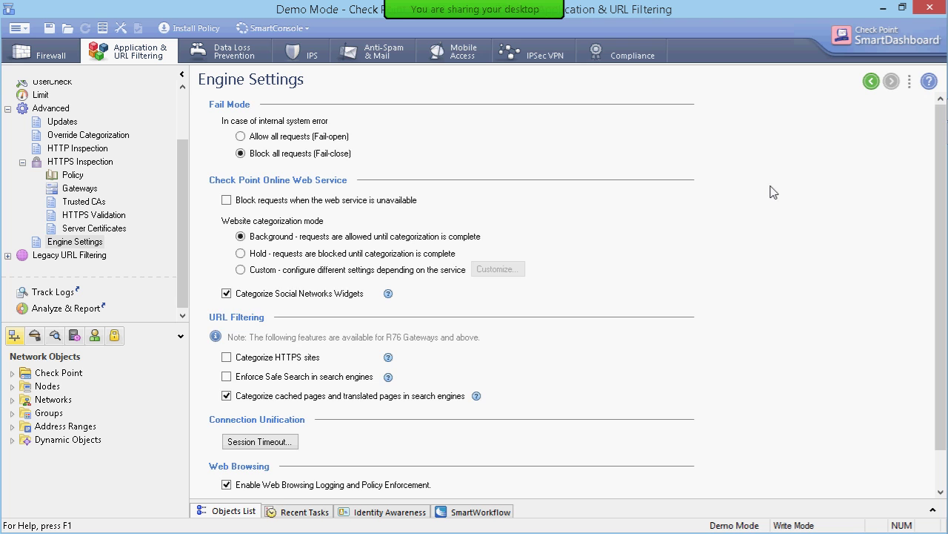
scroll(771, 193, down, 1)
scroll(772, 192, up, 1)
scroll(74, 265, up, 2)
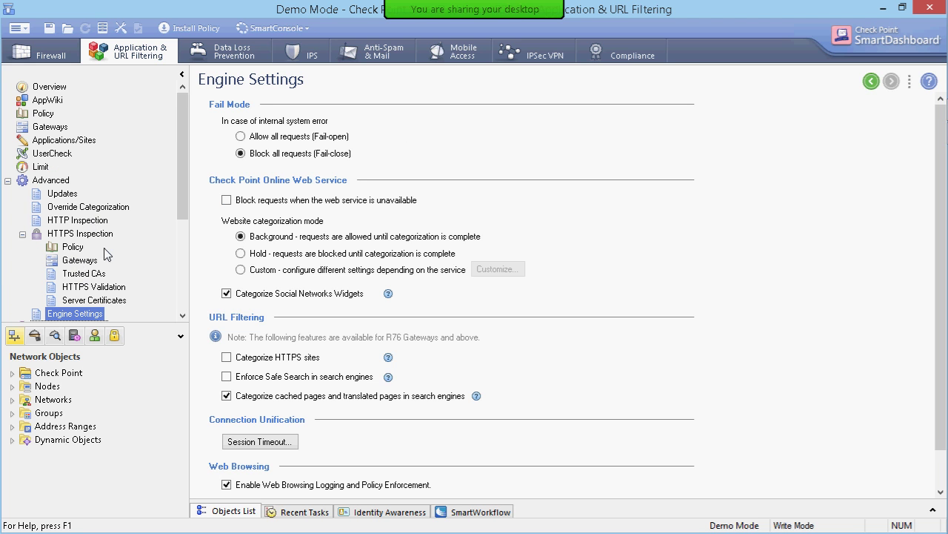
Review the Legacy URL Filtering policy, allowed and blocked URLs, network exceptions and the message displayed for blocked requests
drag(182, 182, 182, 273)
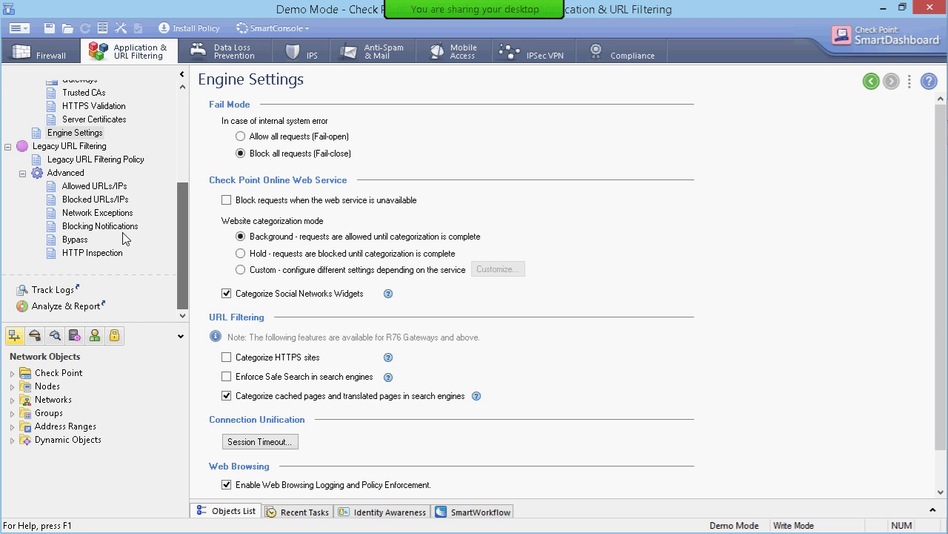
click(90, 159)
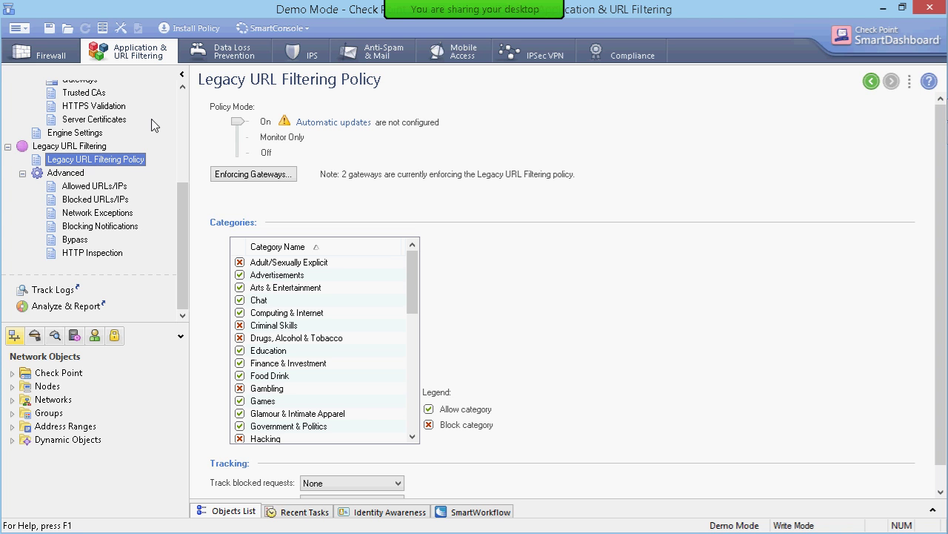
click(100, 188)
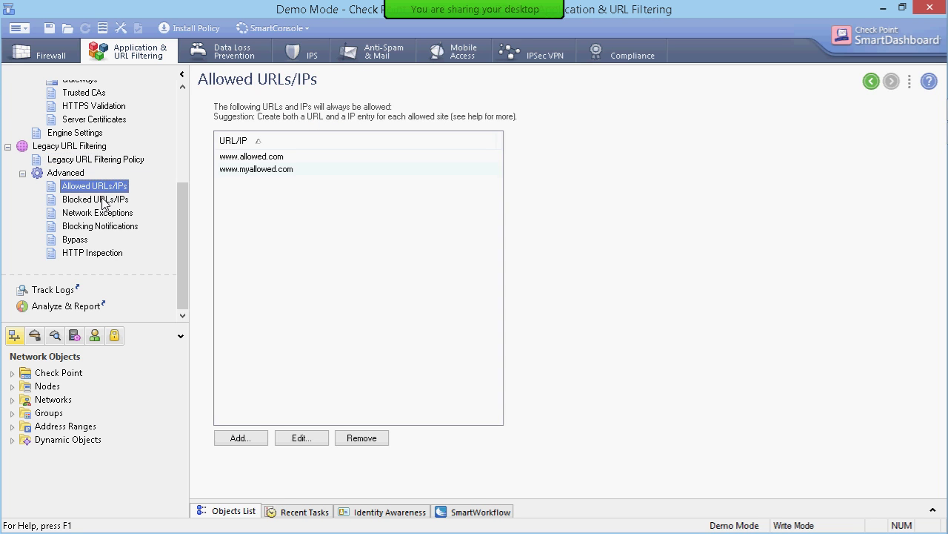
click(104, 202)
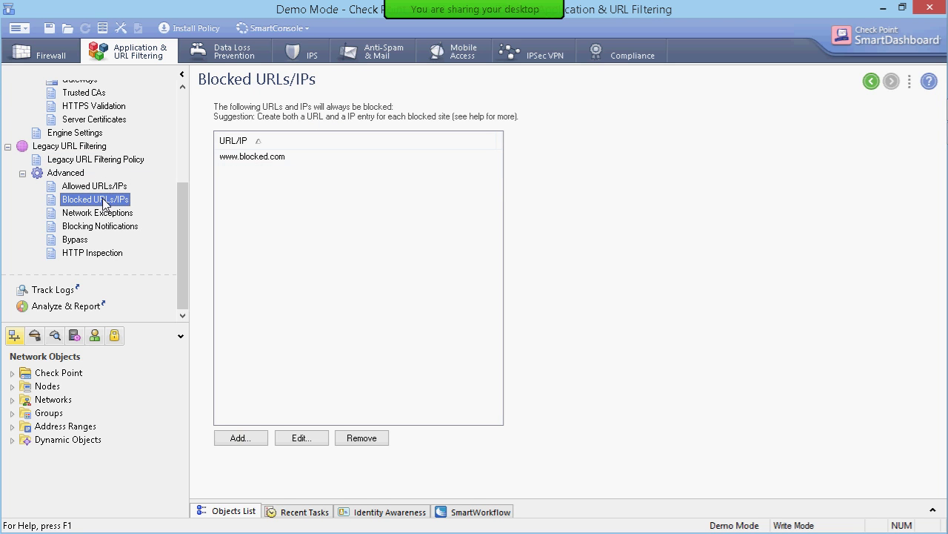
click(110, 215)
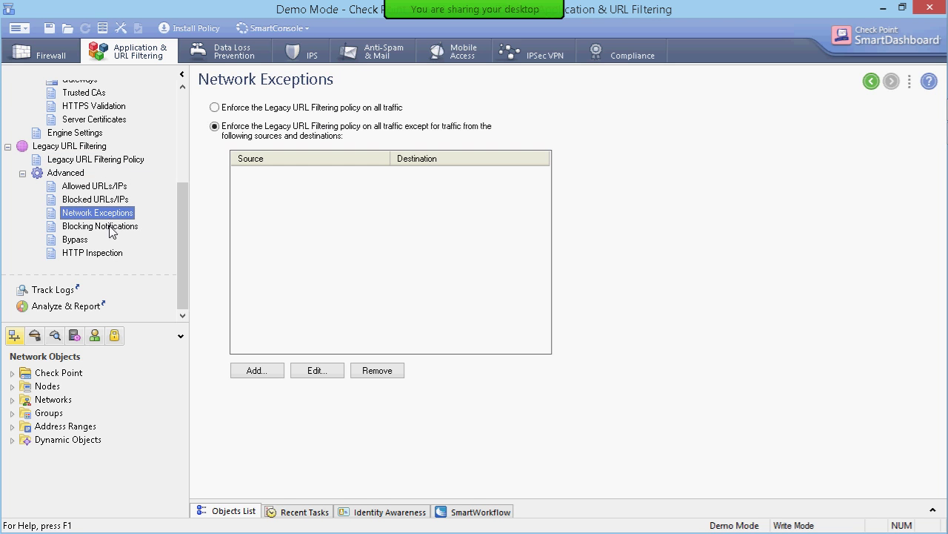
click(111, 230)
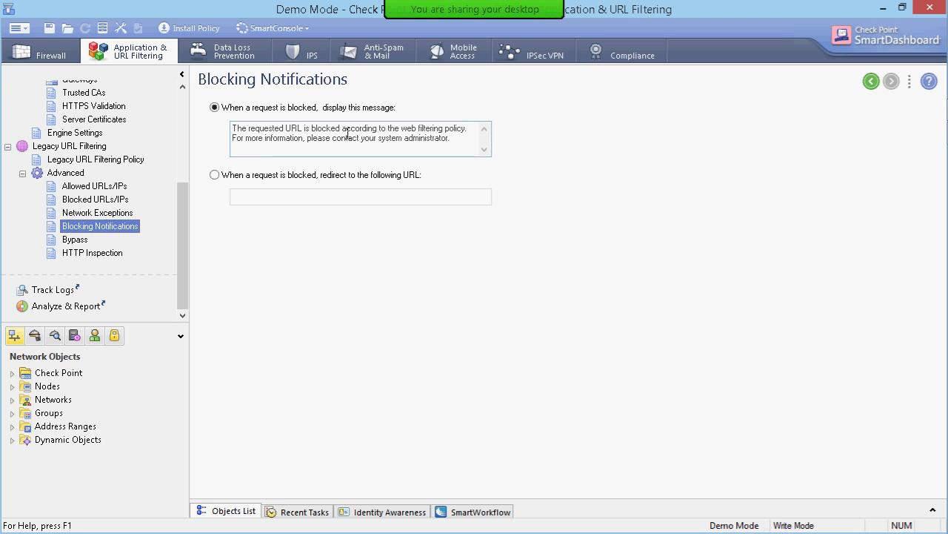
drag(231, 127, 346, 139)
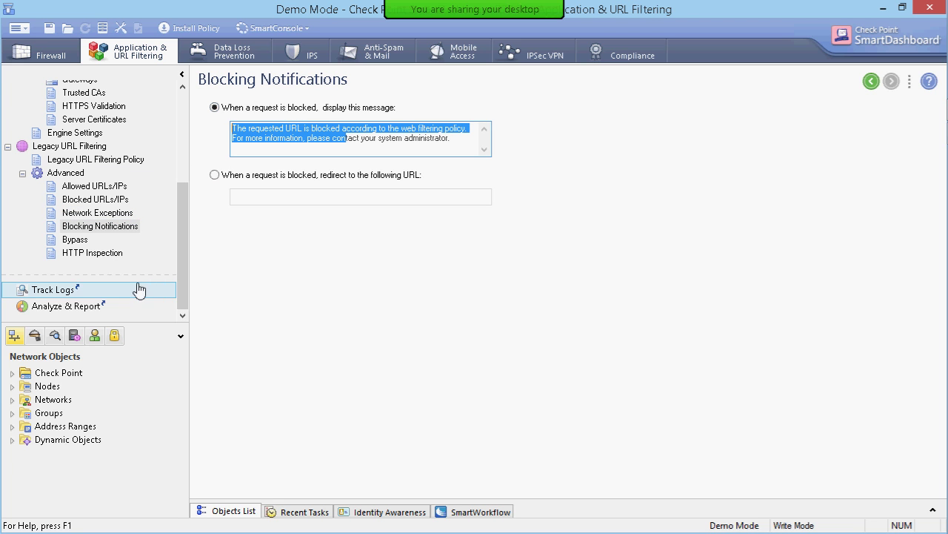
Try to enable bypassing URL block on the legacy Bypass page, and revisit Engine Settings and Blocking Notifications
click(77, 241)
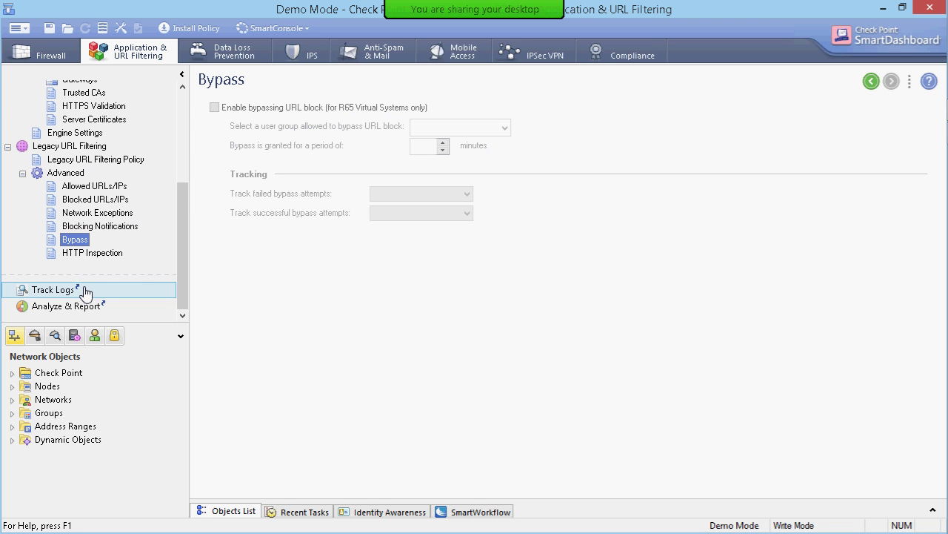
click(225, 109)
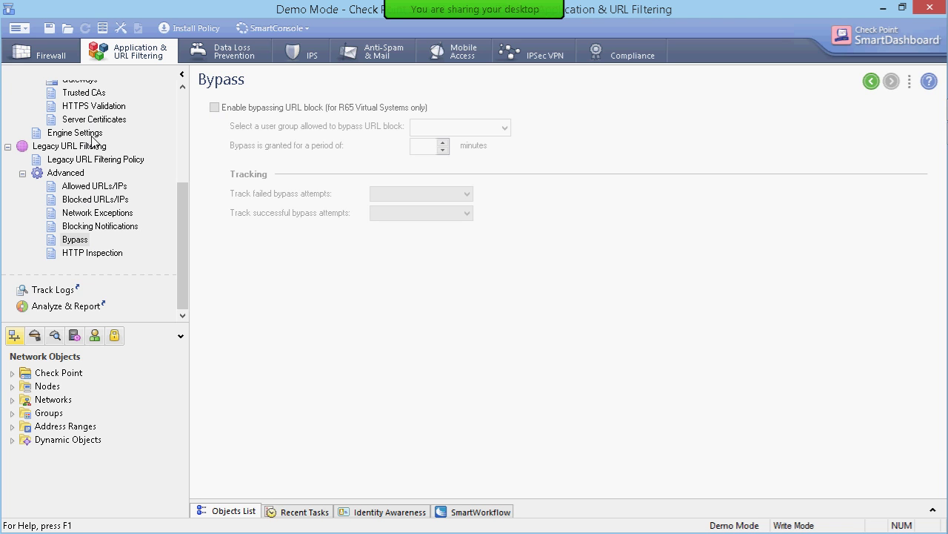
click(76, 132)
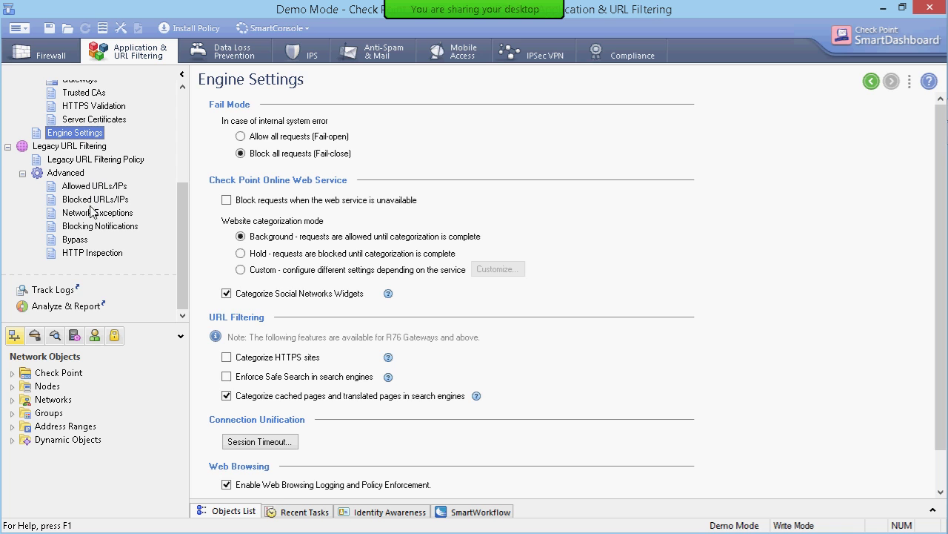
click(92, 229)
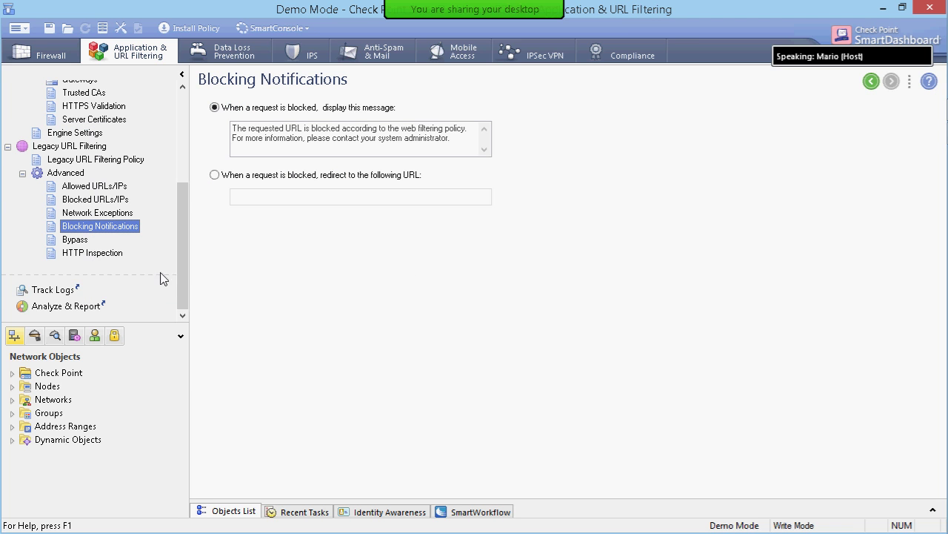
Open Analyze & Report in SmartEvent, examine the top applications by traffic and top events, and close SmartEvent
click(74, 310)
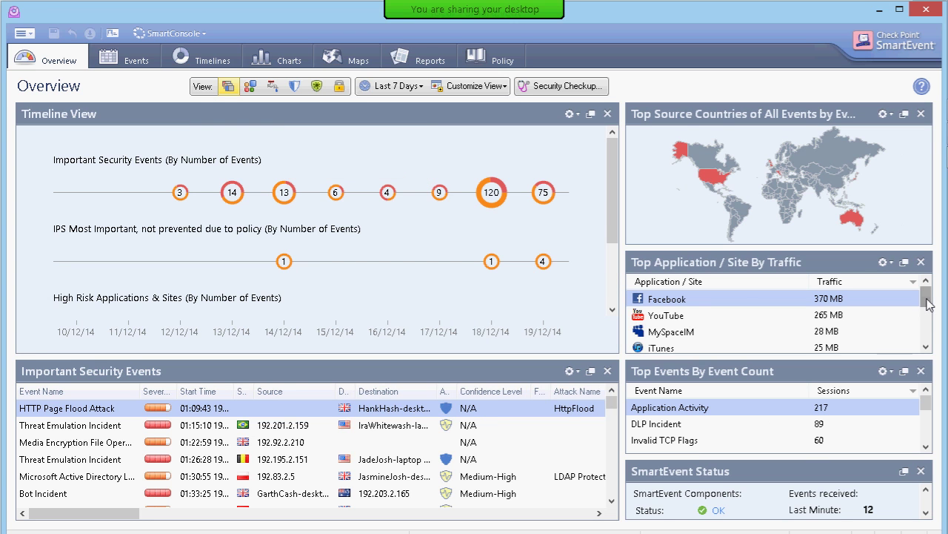
drag(928, 304, 927, 326)
mouse_move(924, 404)
mouse_down()
mouse_move(927, 433)
mouse_move(927, 395)
mouse_up()
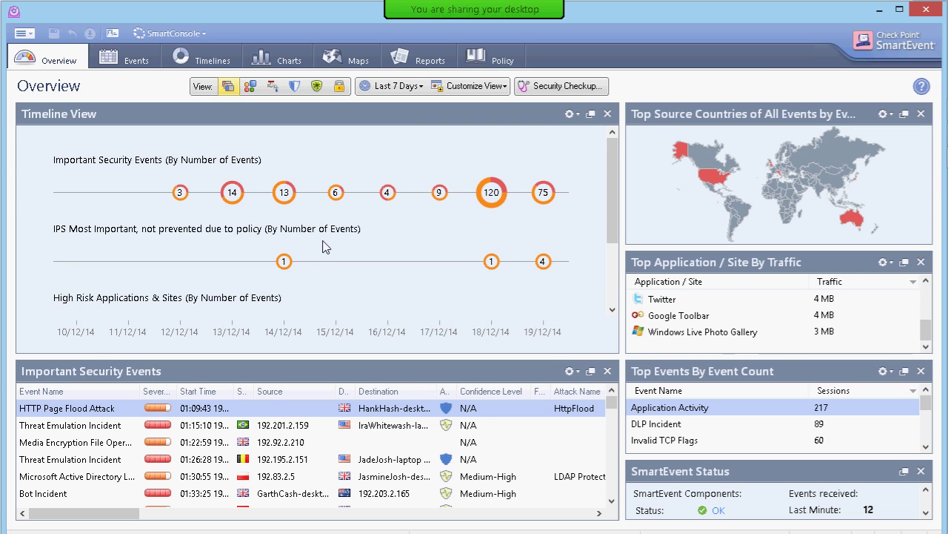
click(931, 14)
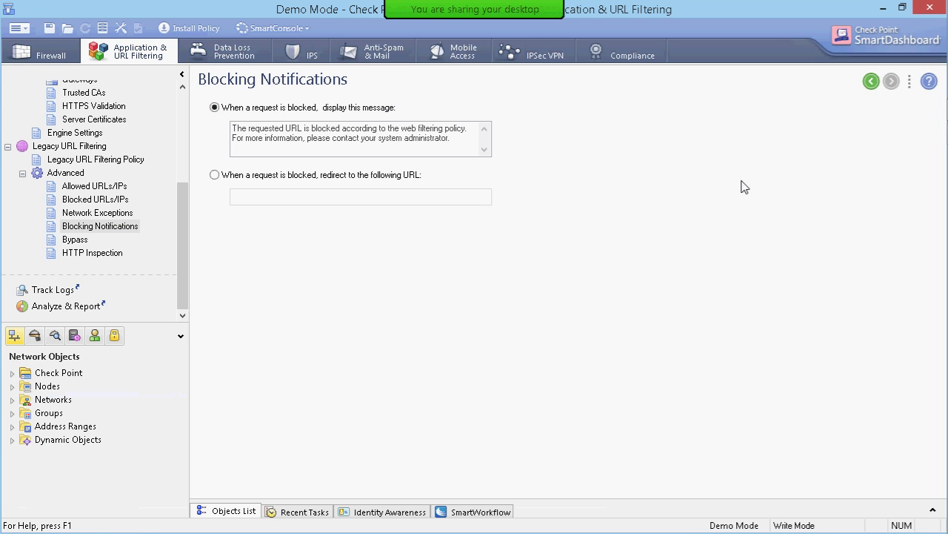
Launch SmartUpdate from SmartConsole, review the expired licenses and contracts, and dismiss the expiration dialog without changes
click(309, 29)
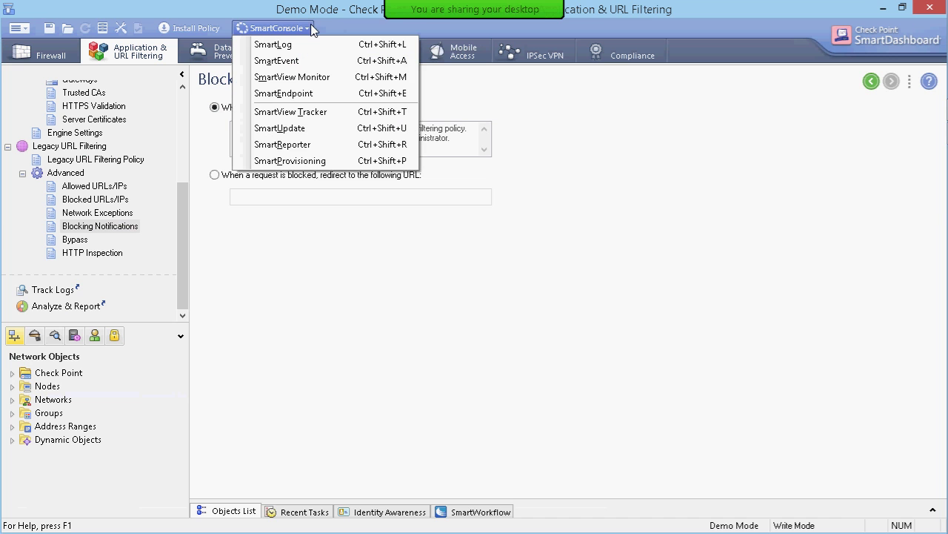
click(305, 128)
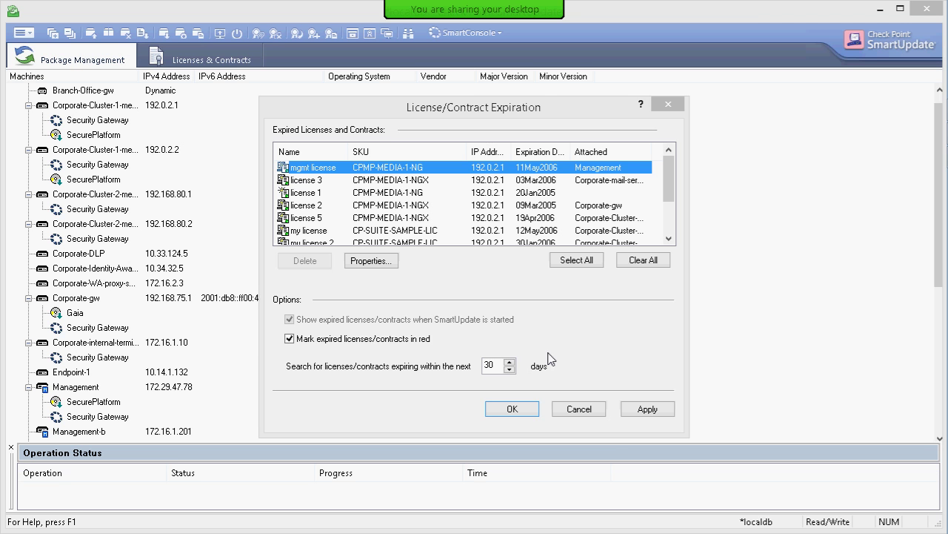
click(578, 409)
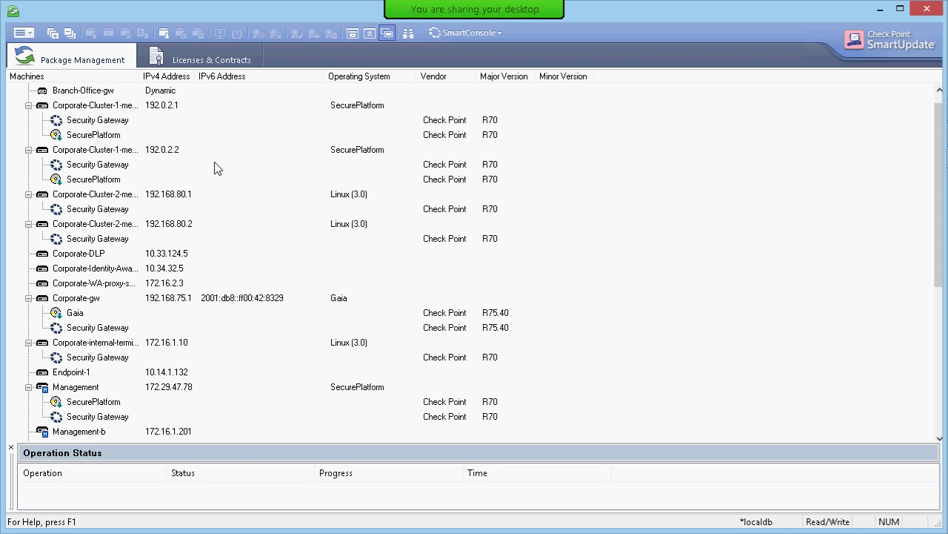
Show the Licenses & Contracts view and collapse the license entries under every machine
click(185, 55)
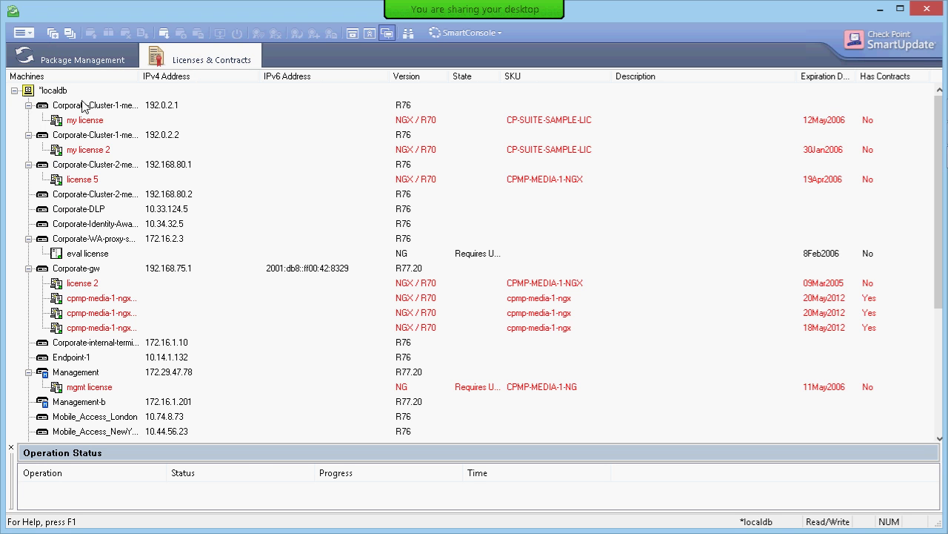
click(28, 105)
click(28, 120)
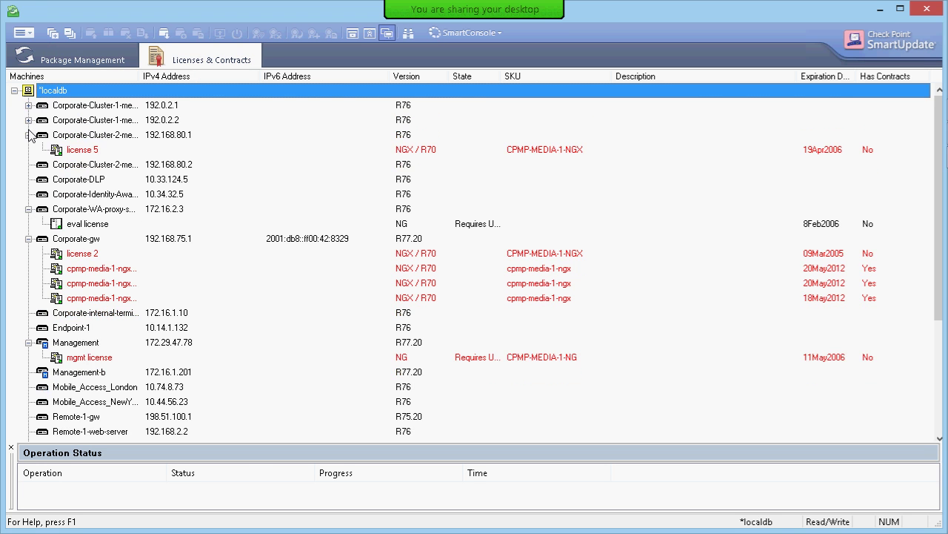
click(28, 135)
click(28, 194)
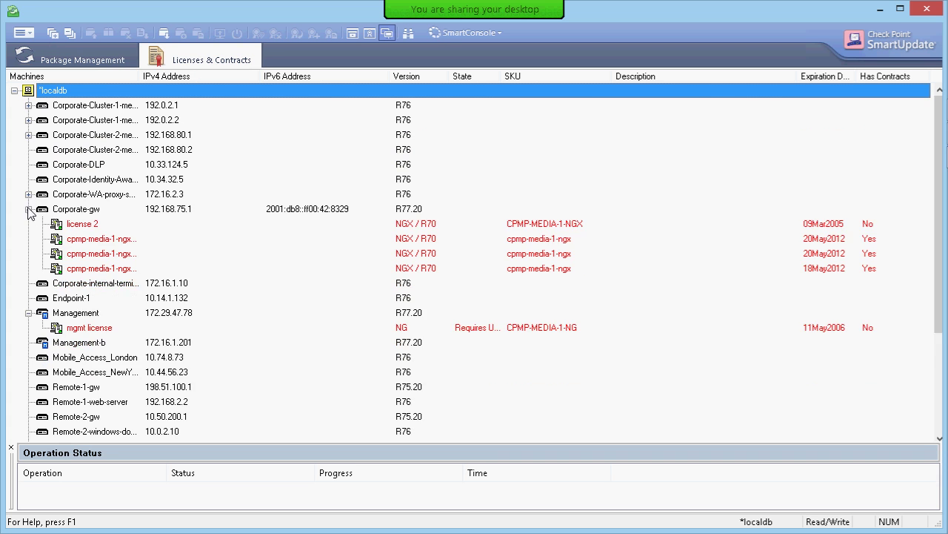
click(28, 209)
click(28, 254)
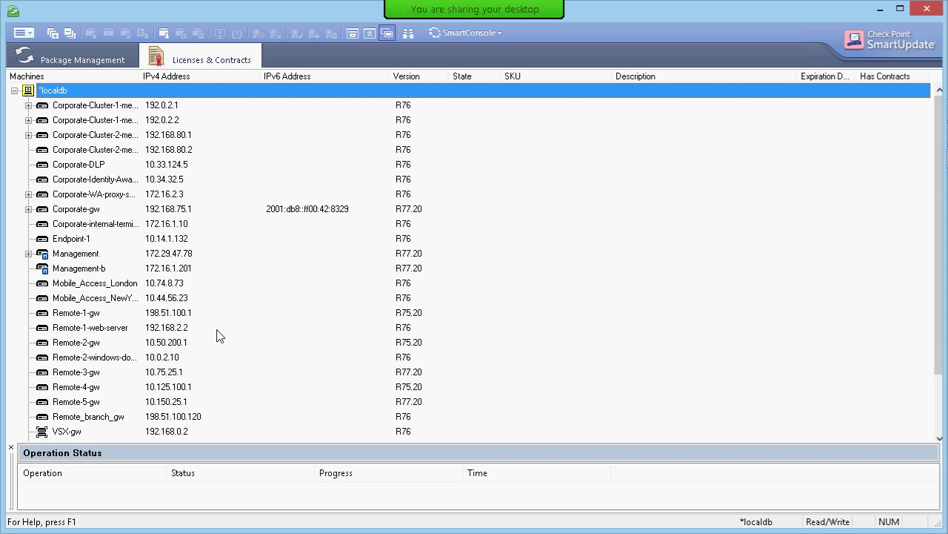
Expand the first Corporate-Cluster-1 member, select its license, narrow the Description column and widen the SKU column
scroll(211, 323, down, 2)
key(Home)
click(28, 105)
click(81, 120)
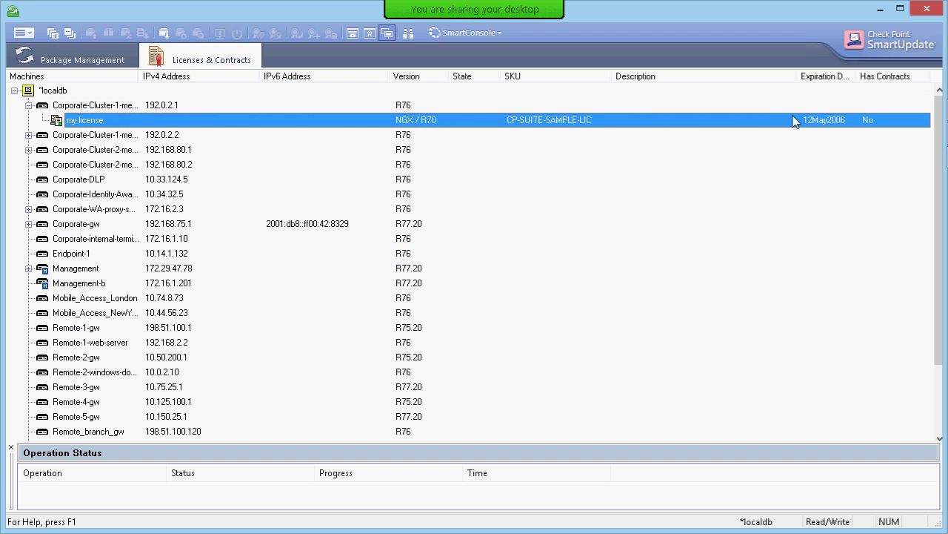
drag(799, 78, 740, 78)
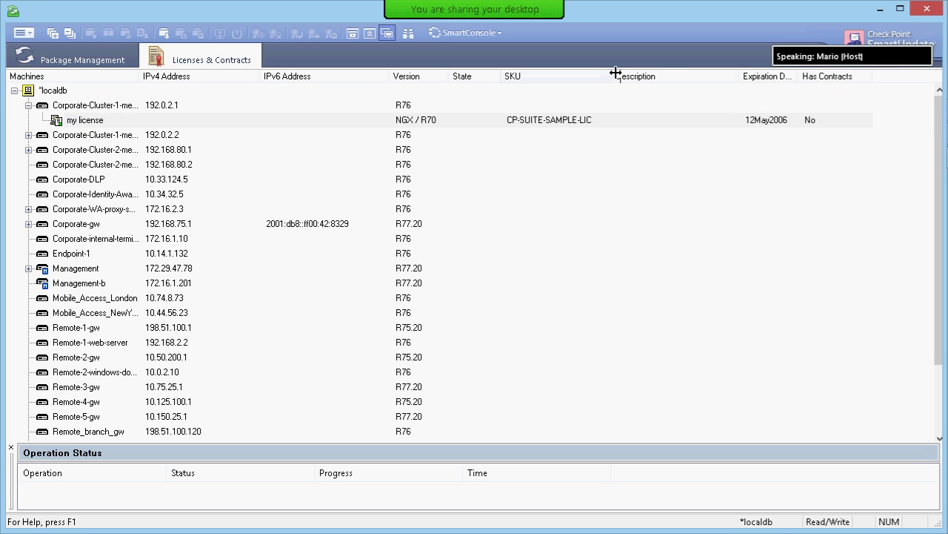
drag(612, 76, 665, 76)
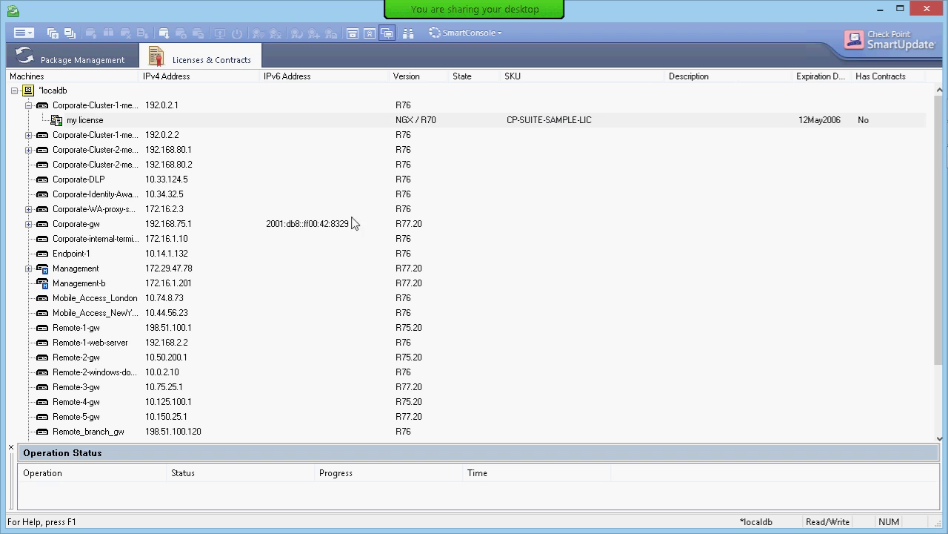
Examine the licenses attached to Corporate-gw, including their SKUs and contracts, and the license actions available for that gateway
click(28, 224)
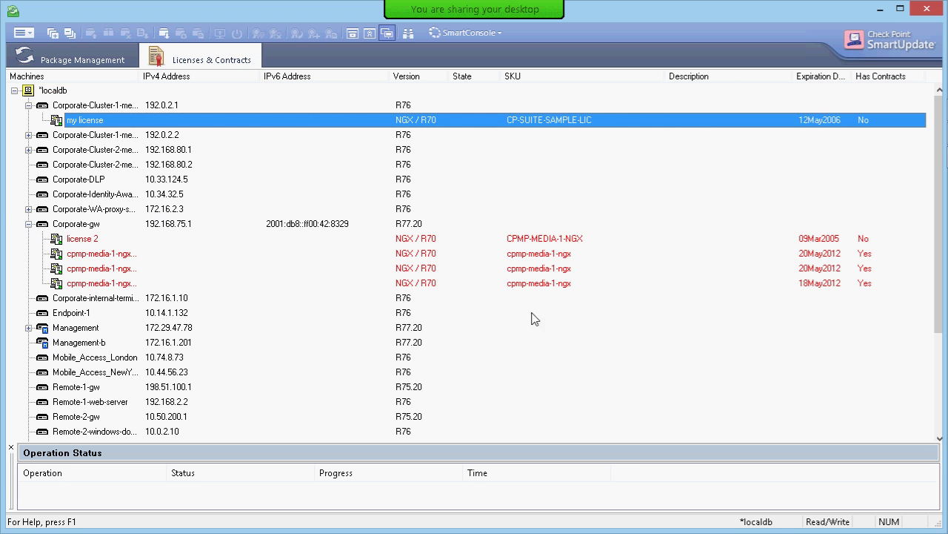
click(567, 242)
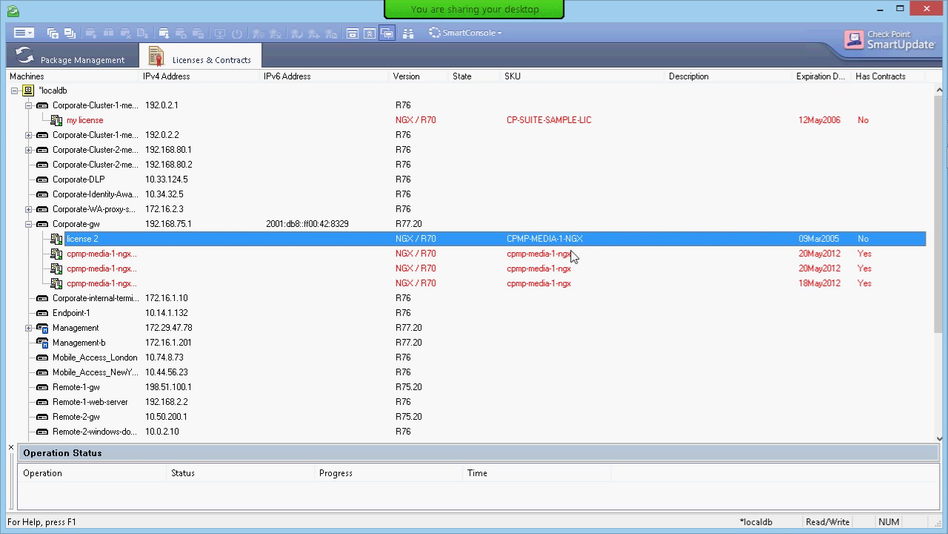
right_click(80, 227)
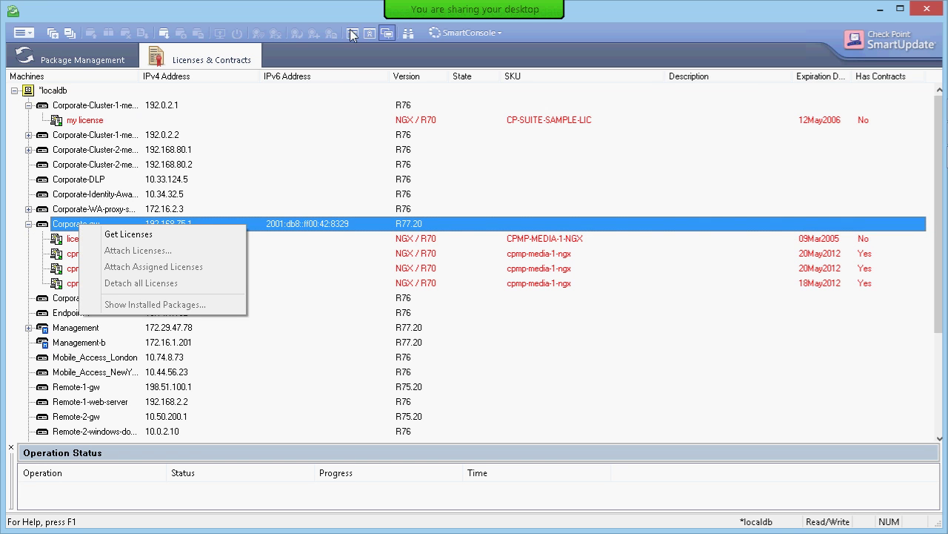
click(345, 90)
click(345, 92)
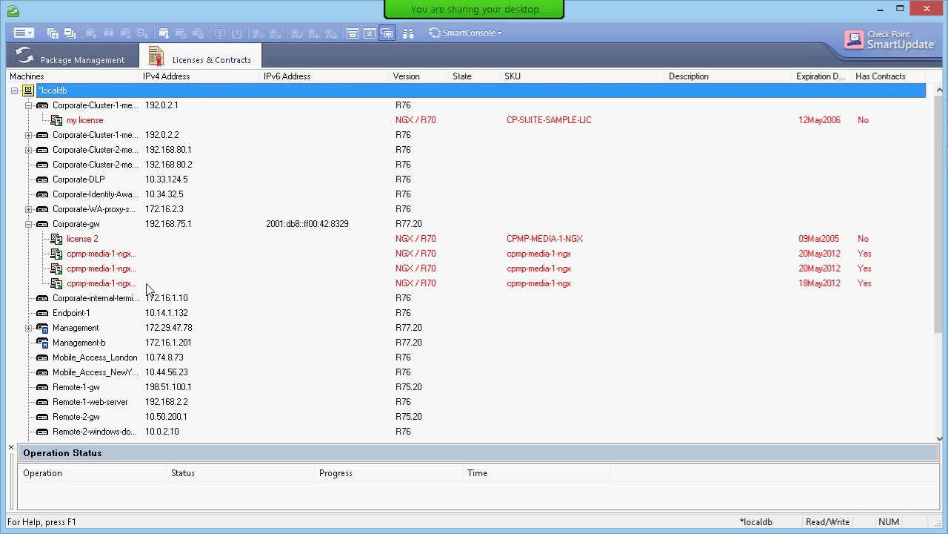
click(123, 269)
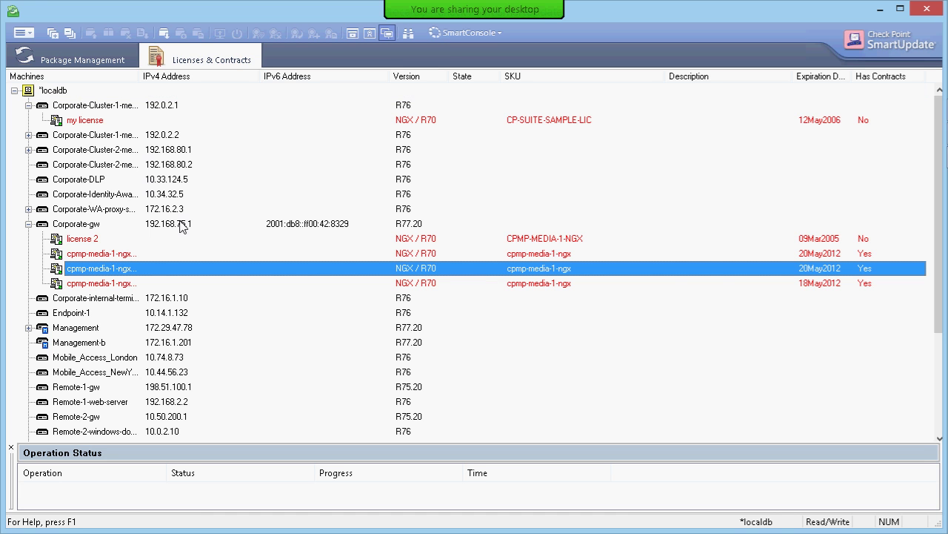
click(181, 223)
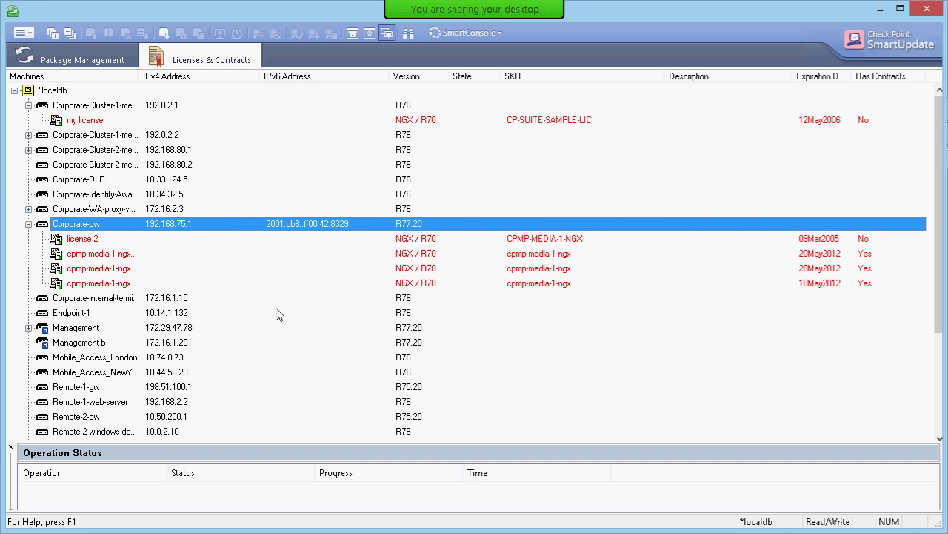
Return to Package Management and collapse the installed packages under all gateways and management servers
click(106, 64)
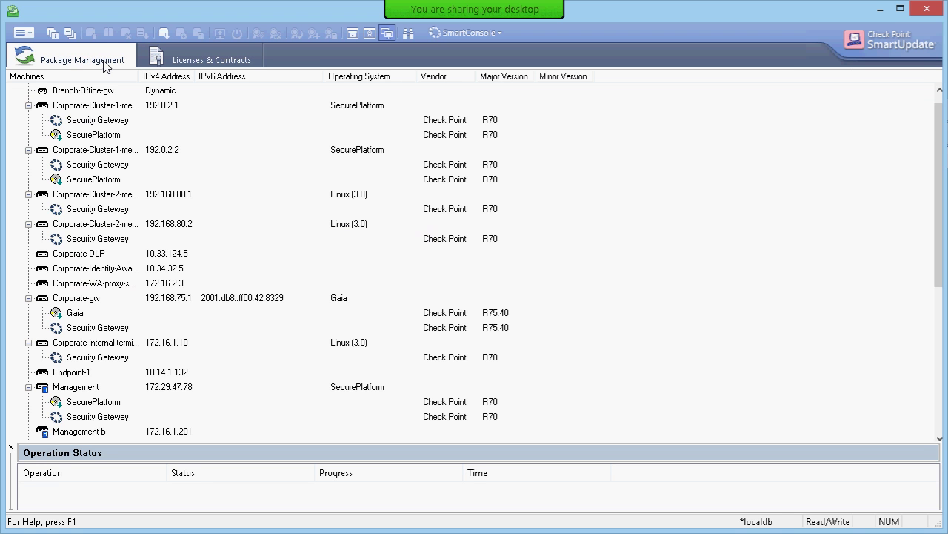
click(28, 106)
click(28, 121)
click(28, 135)
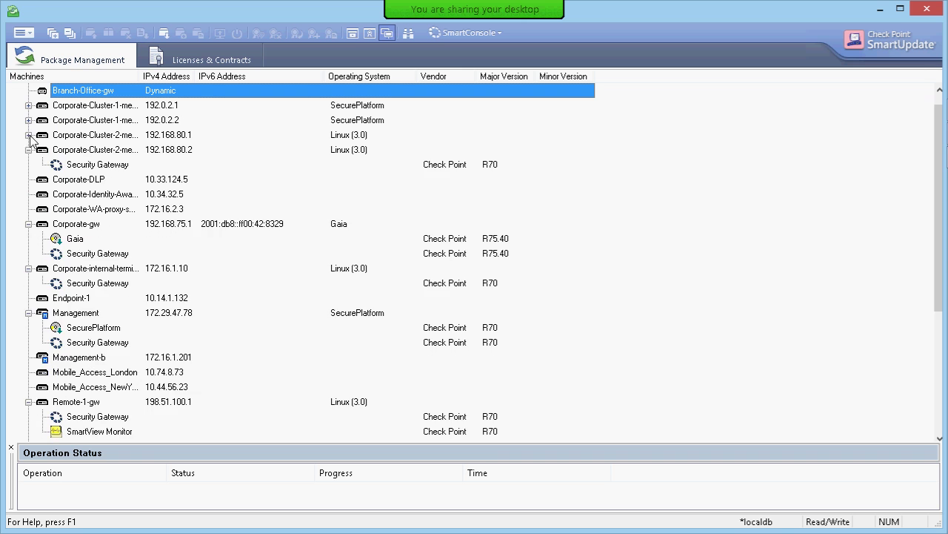
click(28, 149)
click(28, 209)
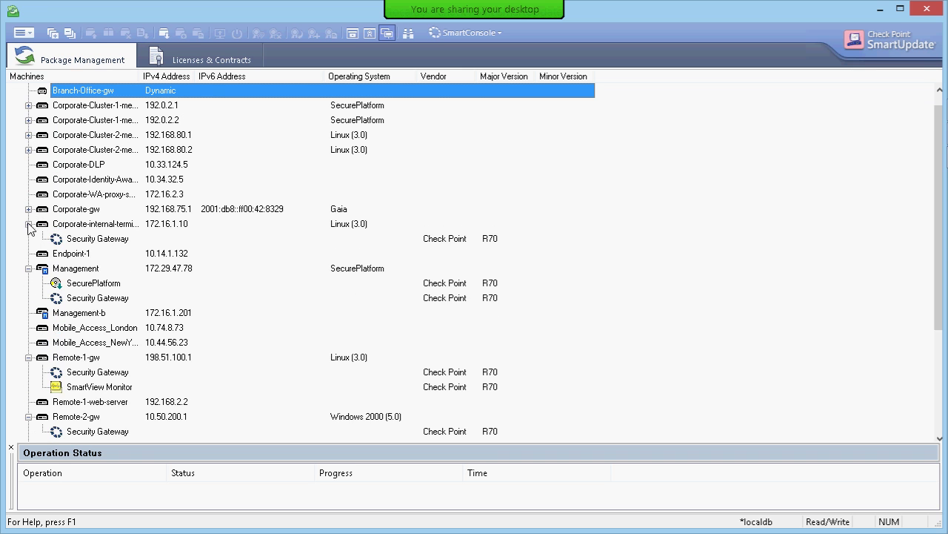
click(28, 224)
click(28, 253)
click(28, 312)
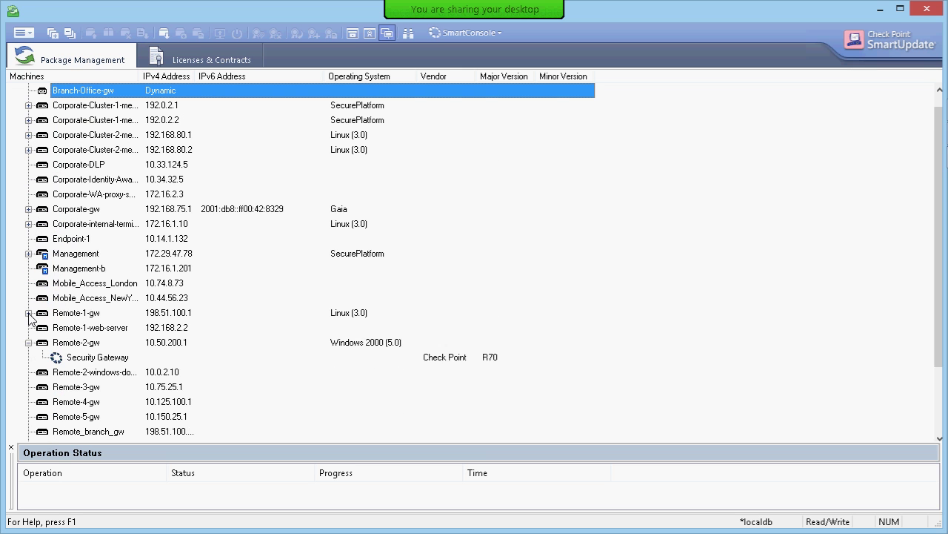
click(28, 342)
scroll(108, 289, up, 1)
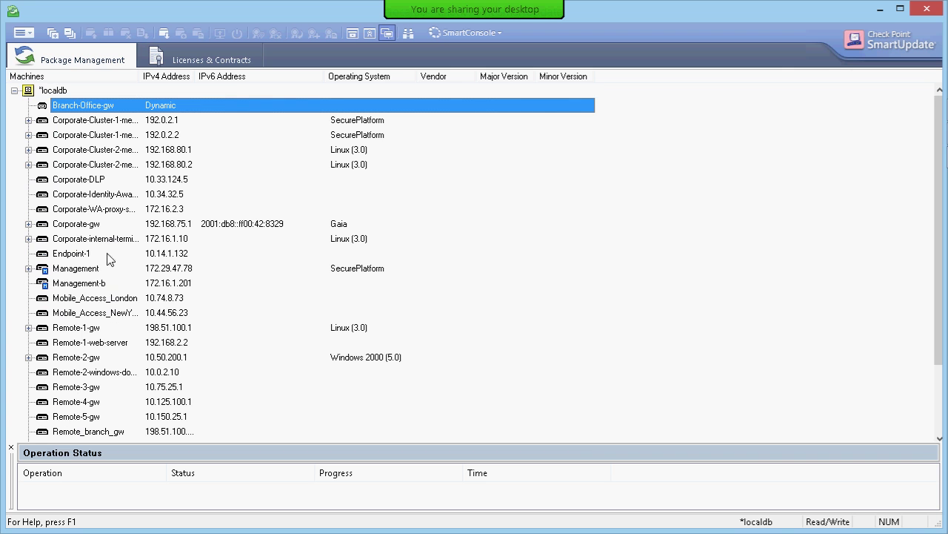
Review the package distribution, uninstall, verification and gateway actions offered for the first Corporate-Cluster-1 member
click(100, 123)
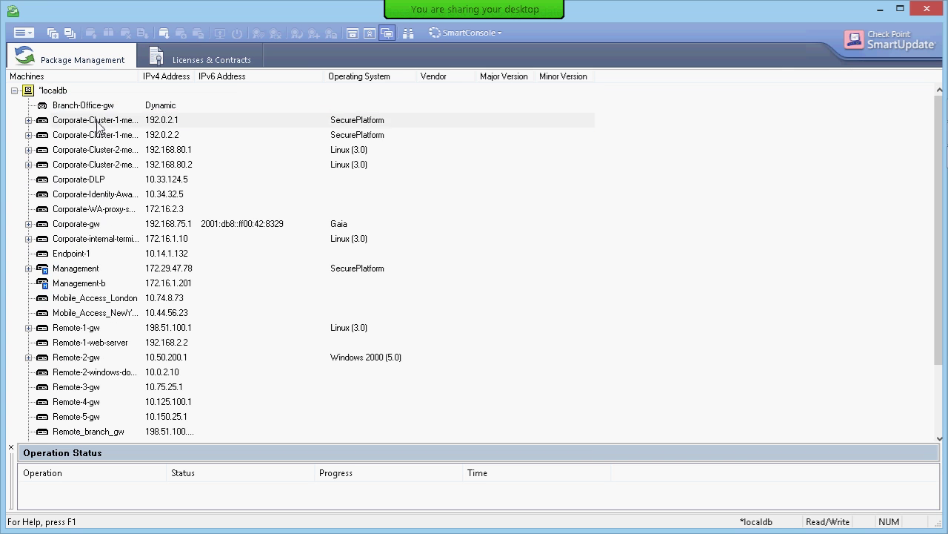
right_click(97, 124)
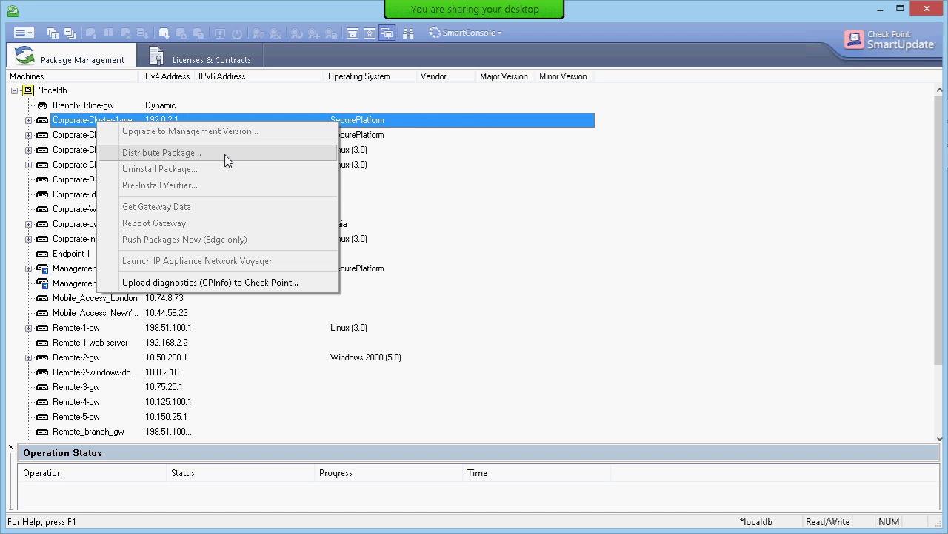
click(358, 124)
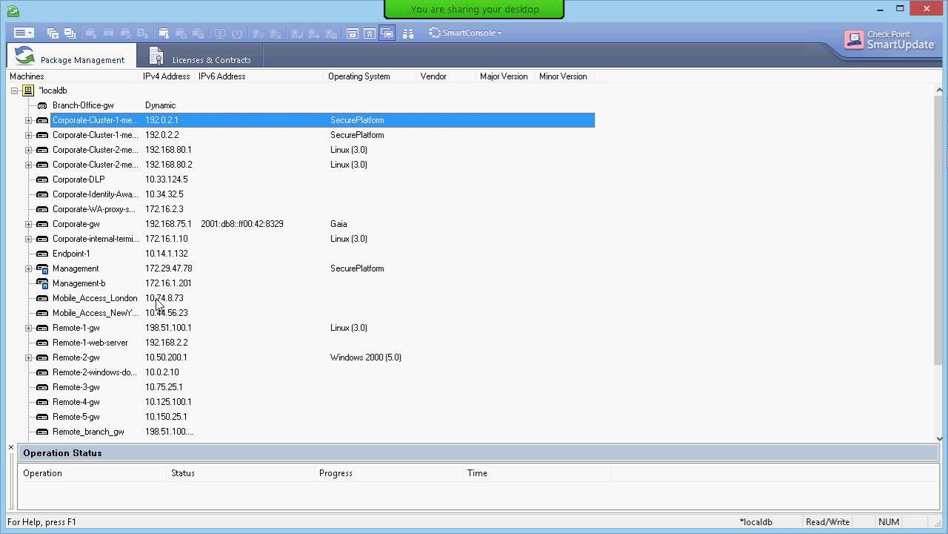
right_click(110, 122)
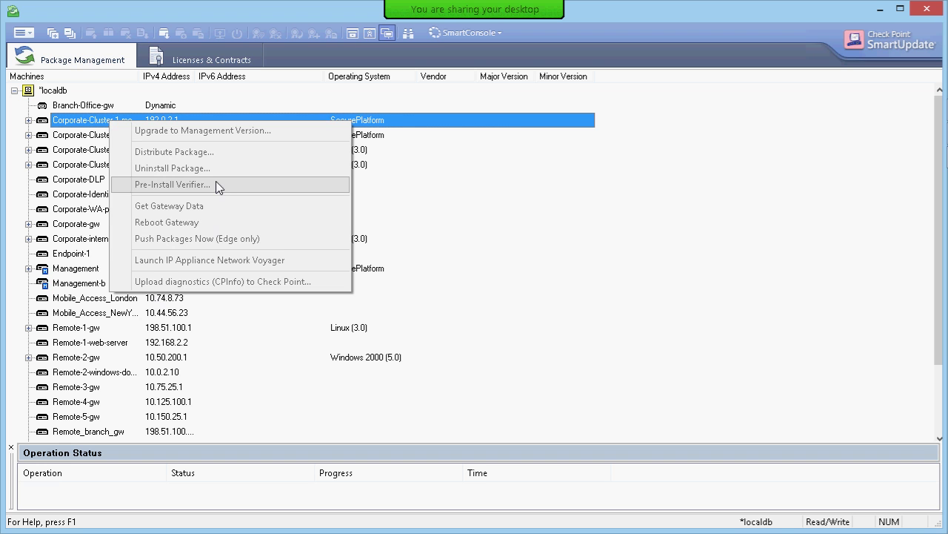
click(474, 214)
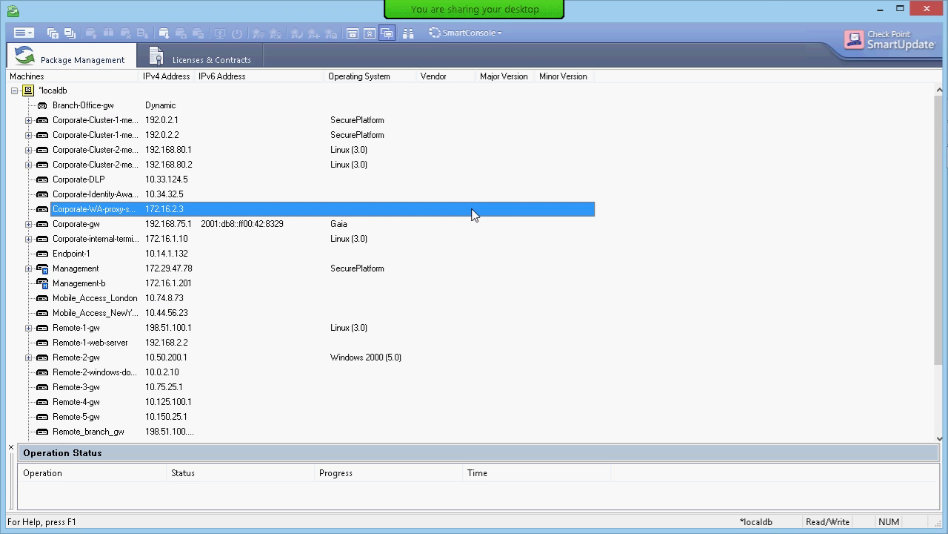
Open the WebEx meeting chat to read the participants' messages, with the message field ready for a reply
mouse_move(502, 6)
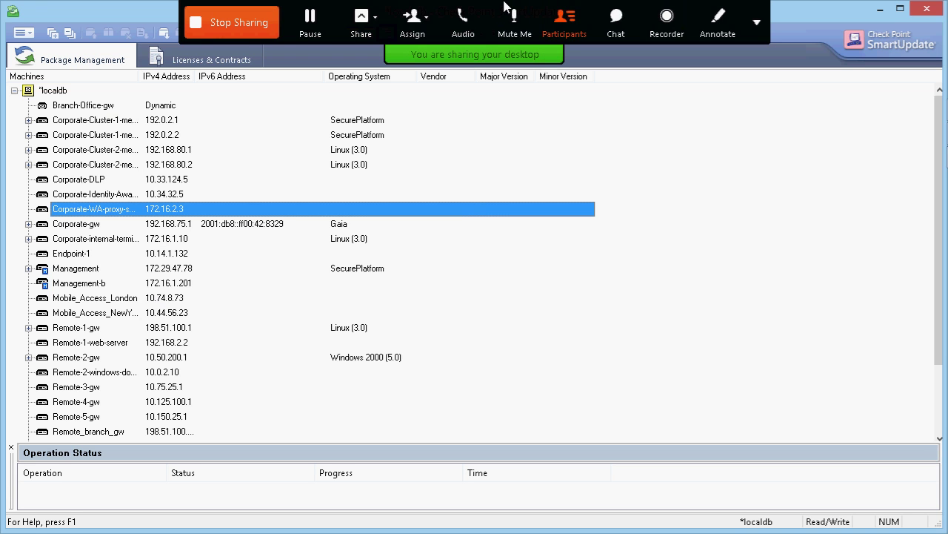
click(597, 23)
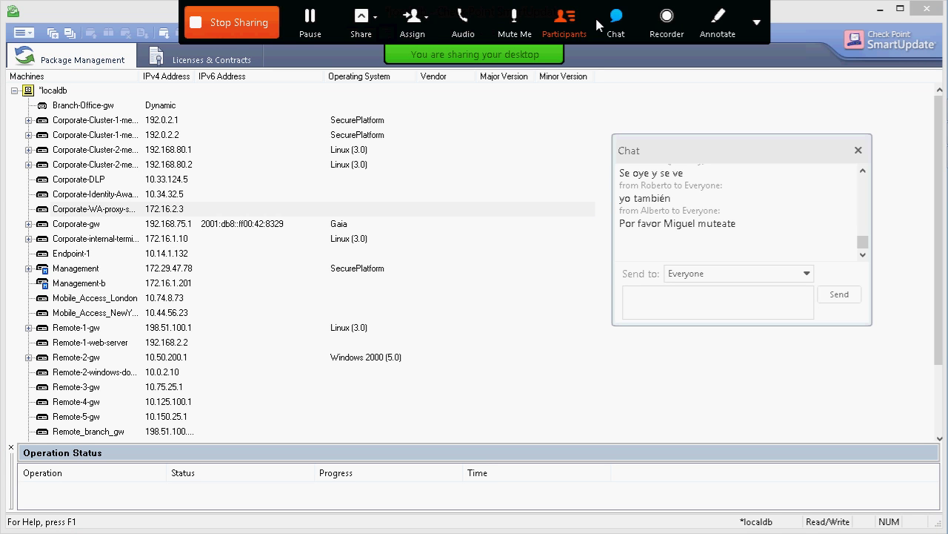
click(693, 291)
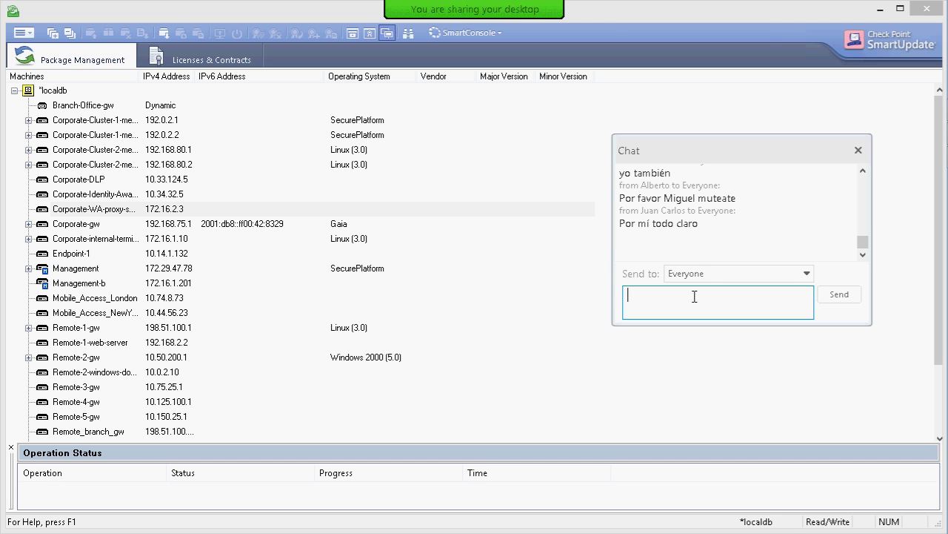
Stop sharing the desktop in the WebEx meeting, switch to HyperCam and stop the screen recording
mouse_move(478, 6)
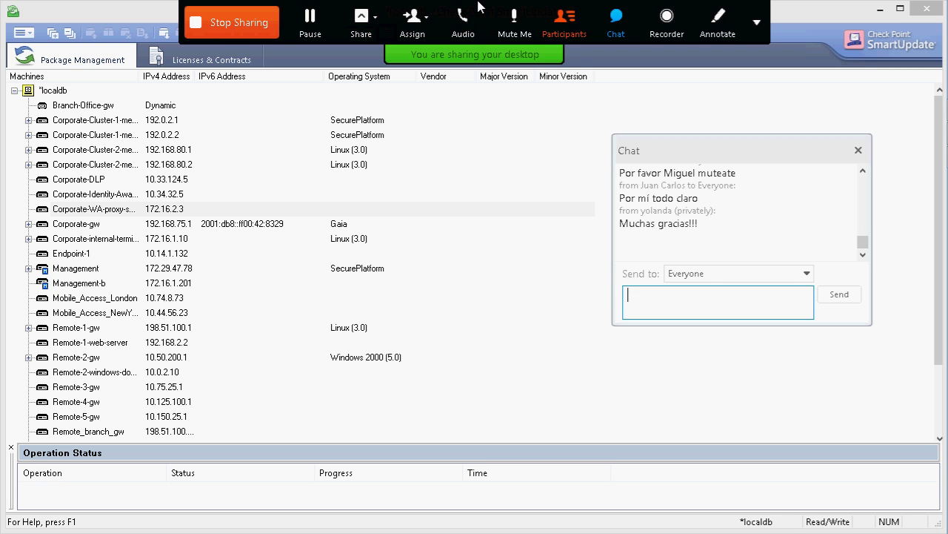
click(219, 25)
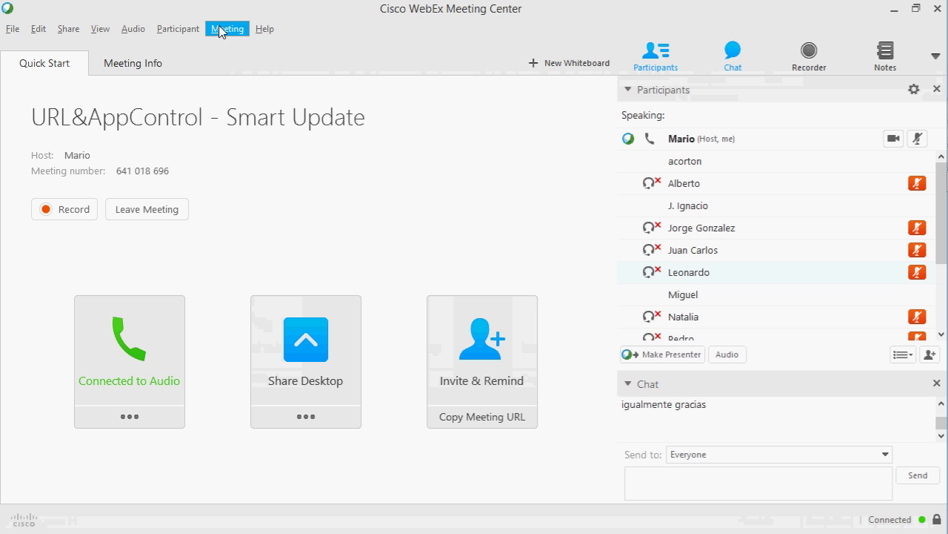
mouse_move(943, 94)
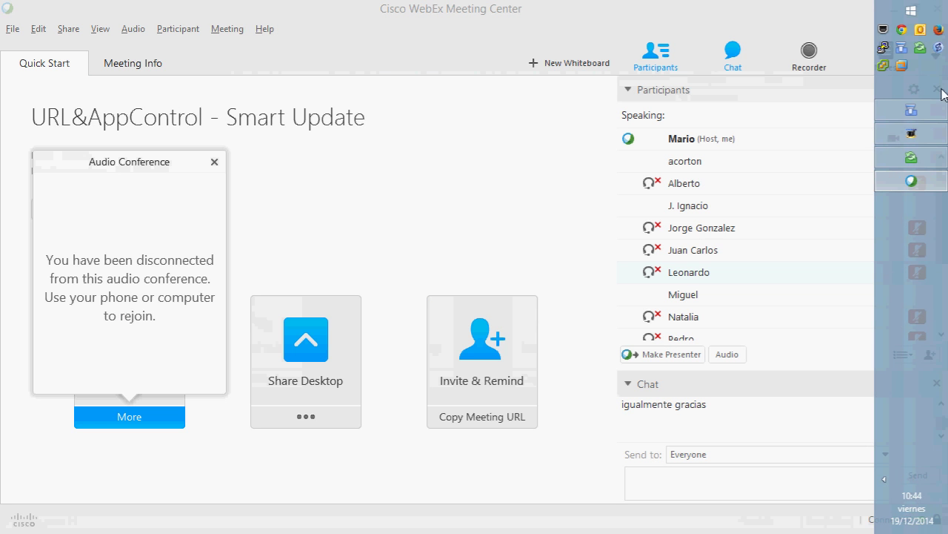
click(917, 135)
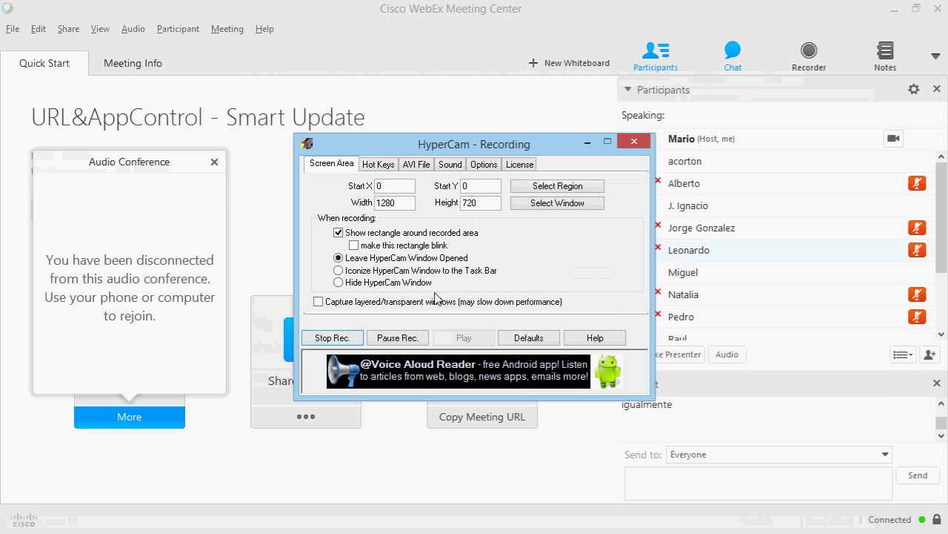
click(333, 337)
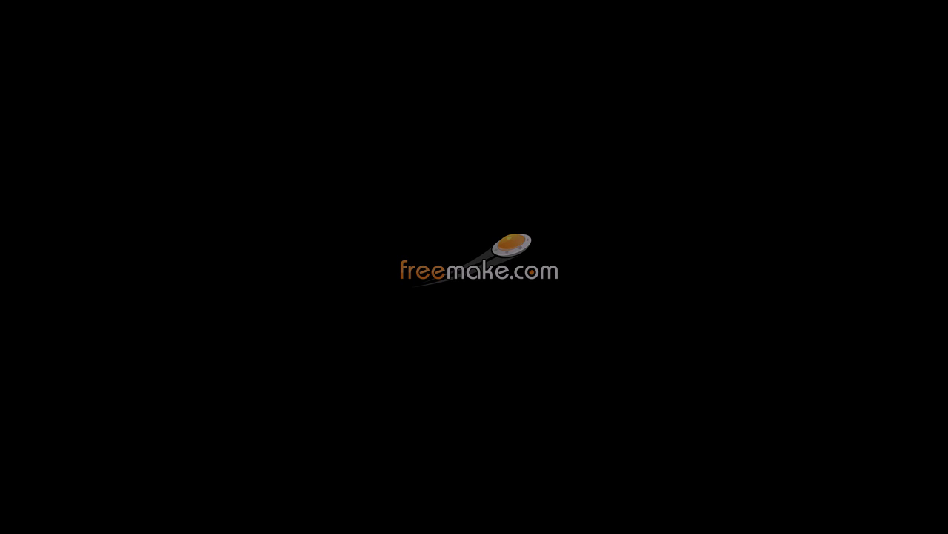